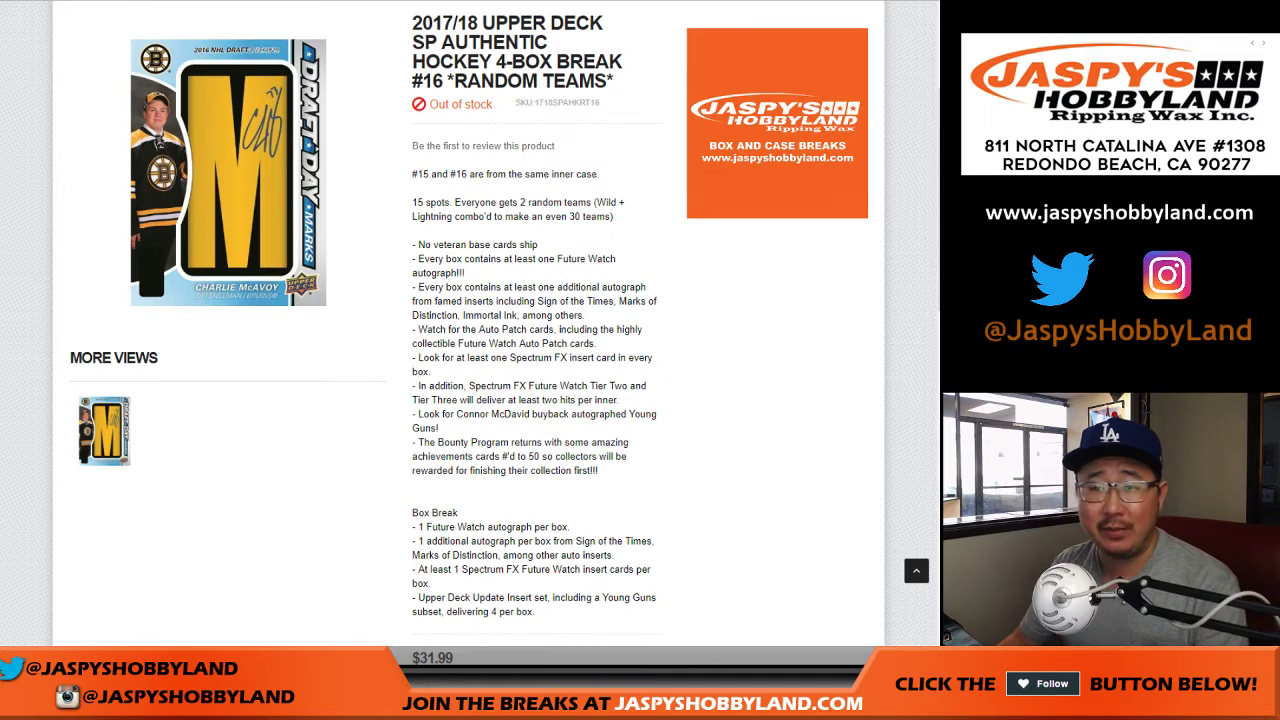
Double the participant list in the List Randomizer by copying all names and adding them again below the existing entries
key("ctrl+Tab")
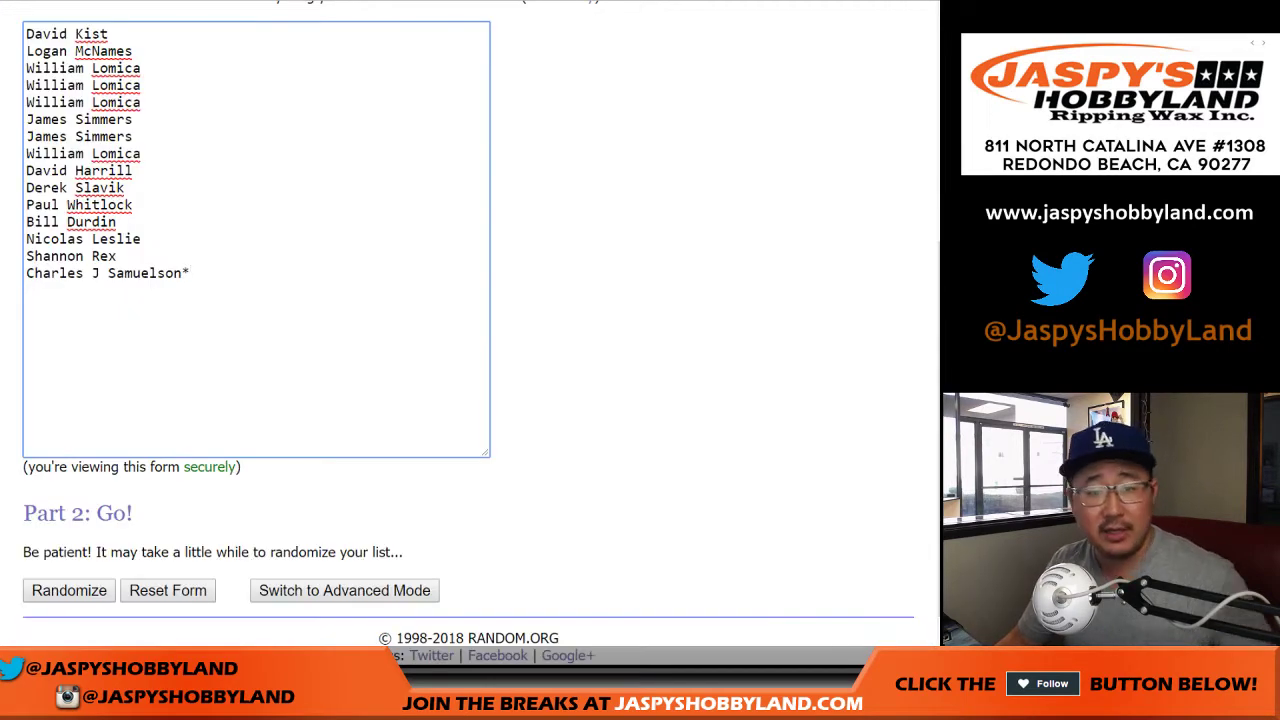
key("ctrl+a")
key("ctrl+c")
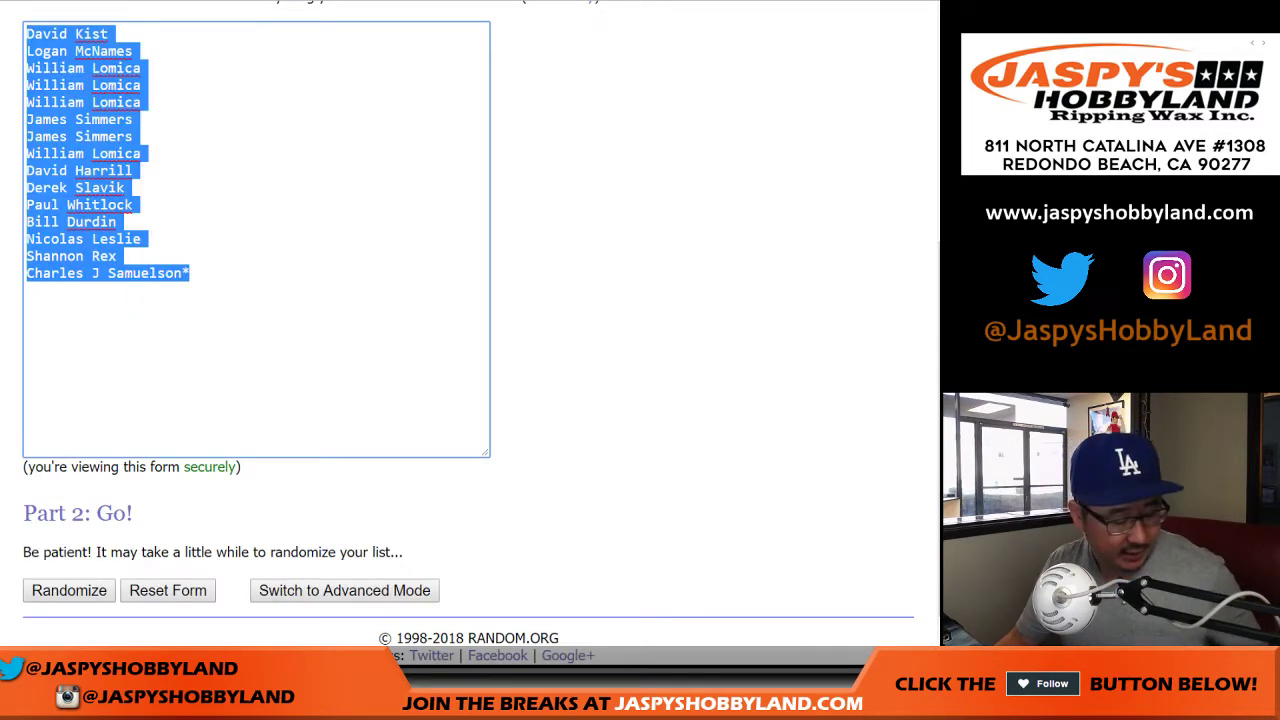
left_click(700, 300)
left_click(190, 273)
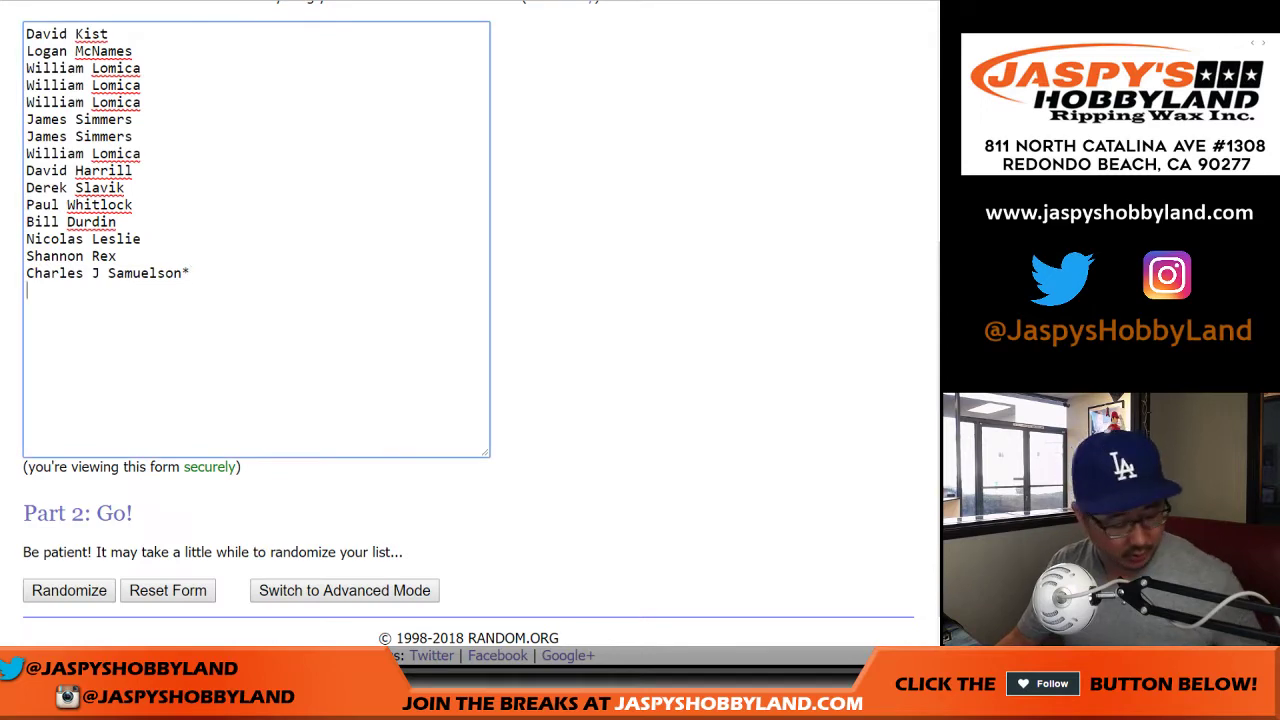
key("ctrl+v")
scroll(700, 300, "up", 1)
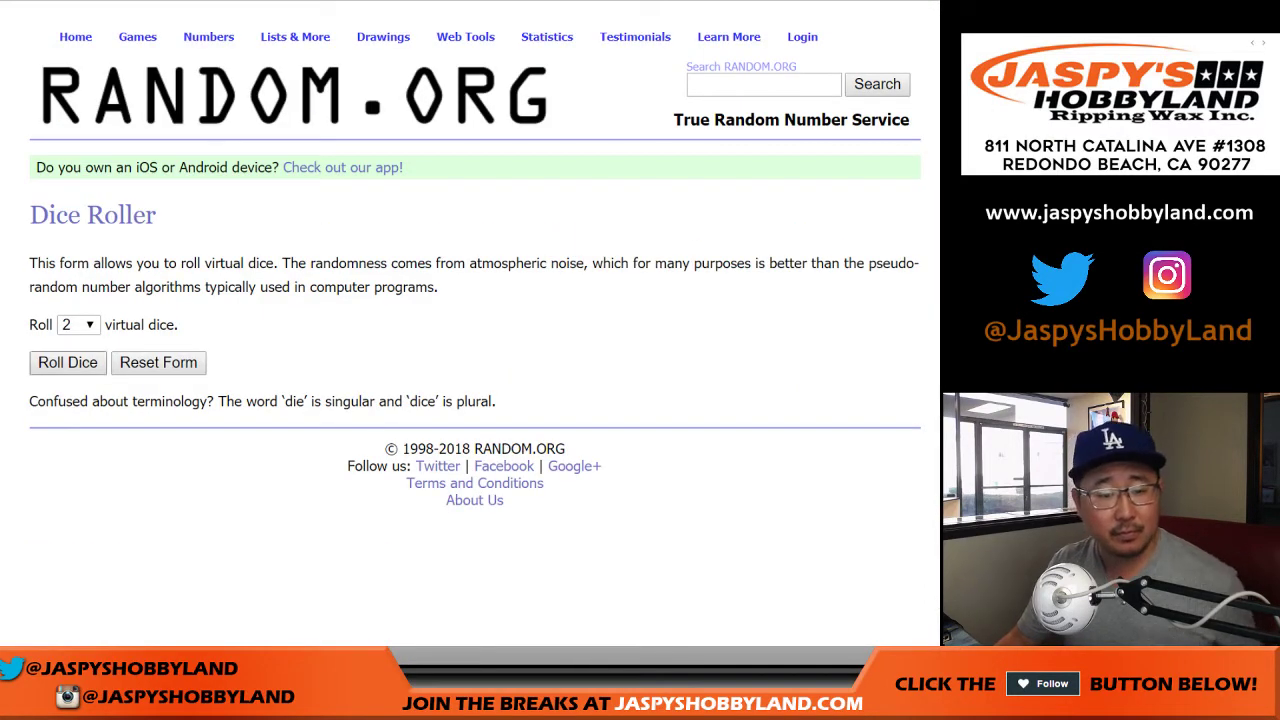
Roll two virtual dice in the Dice Roller and randomize the doubled participant list six times
left_click(68, 363)
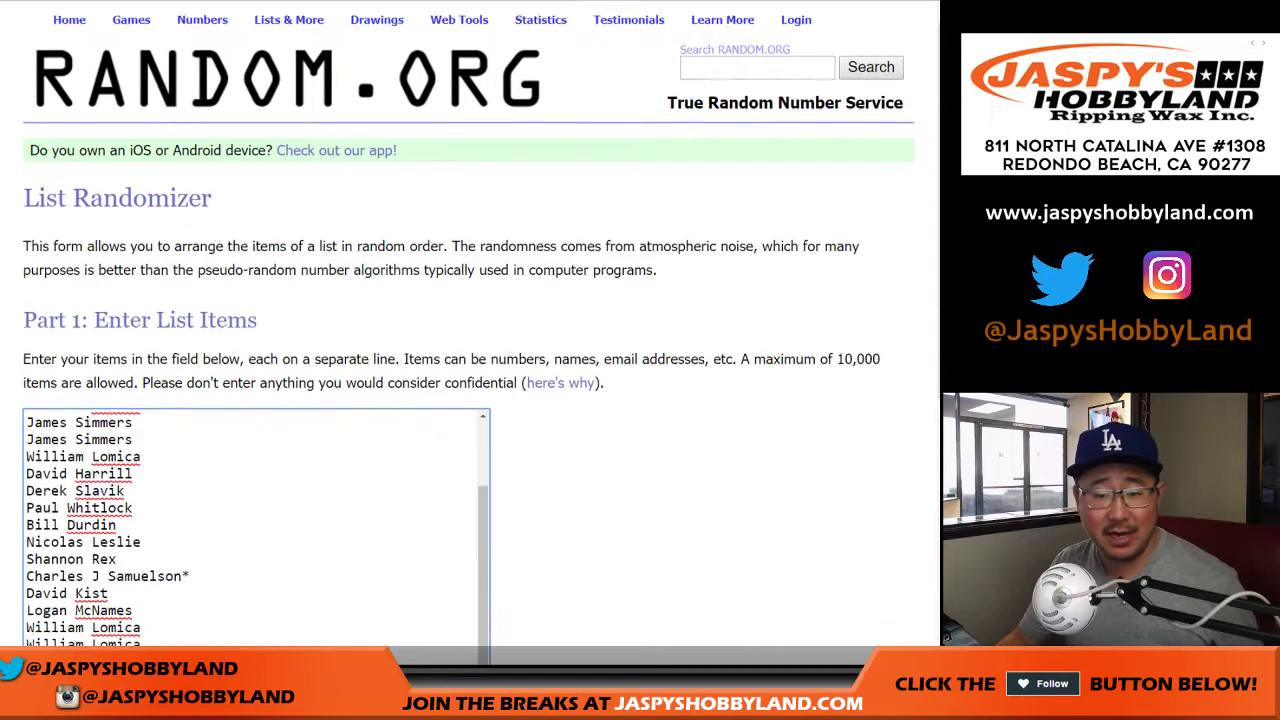
scroll(470, 330, "down", 4)
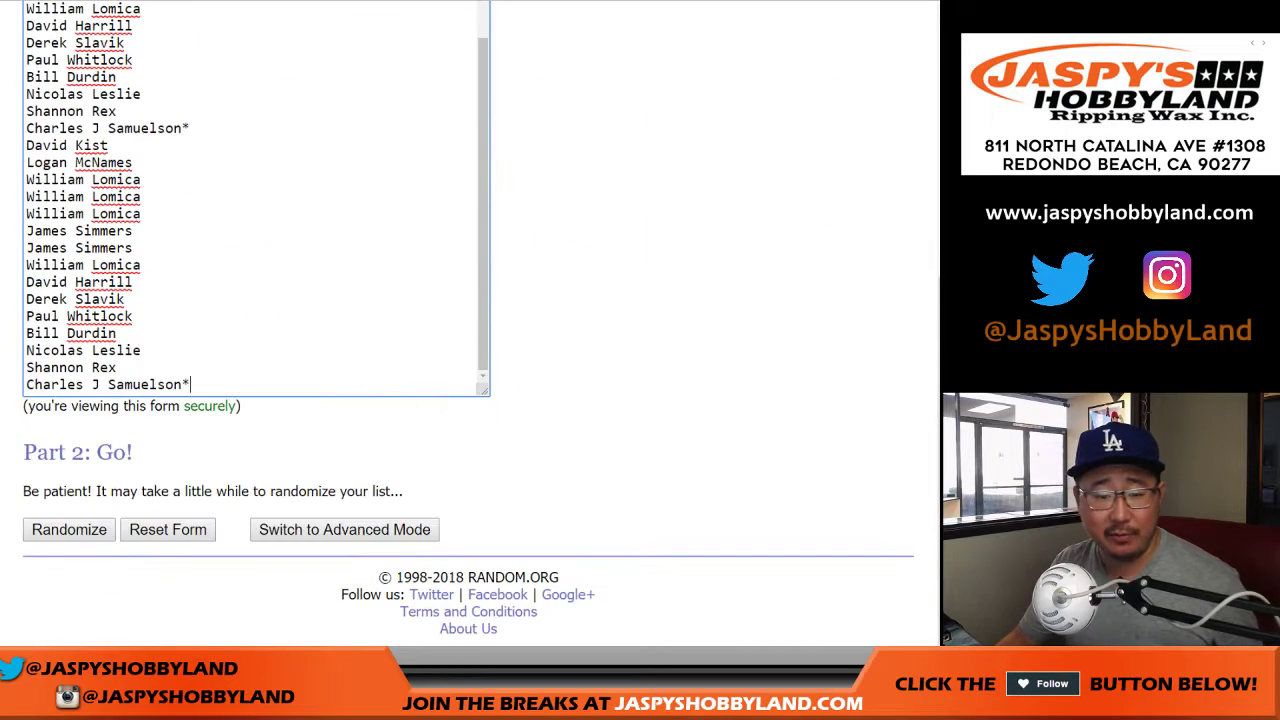
left_click(69, 530)
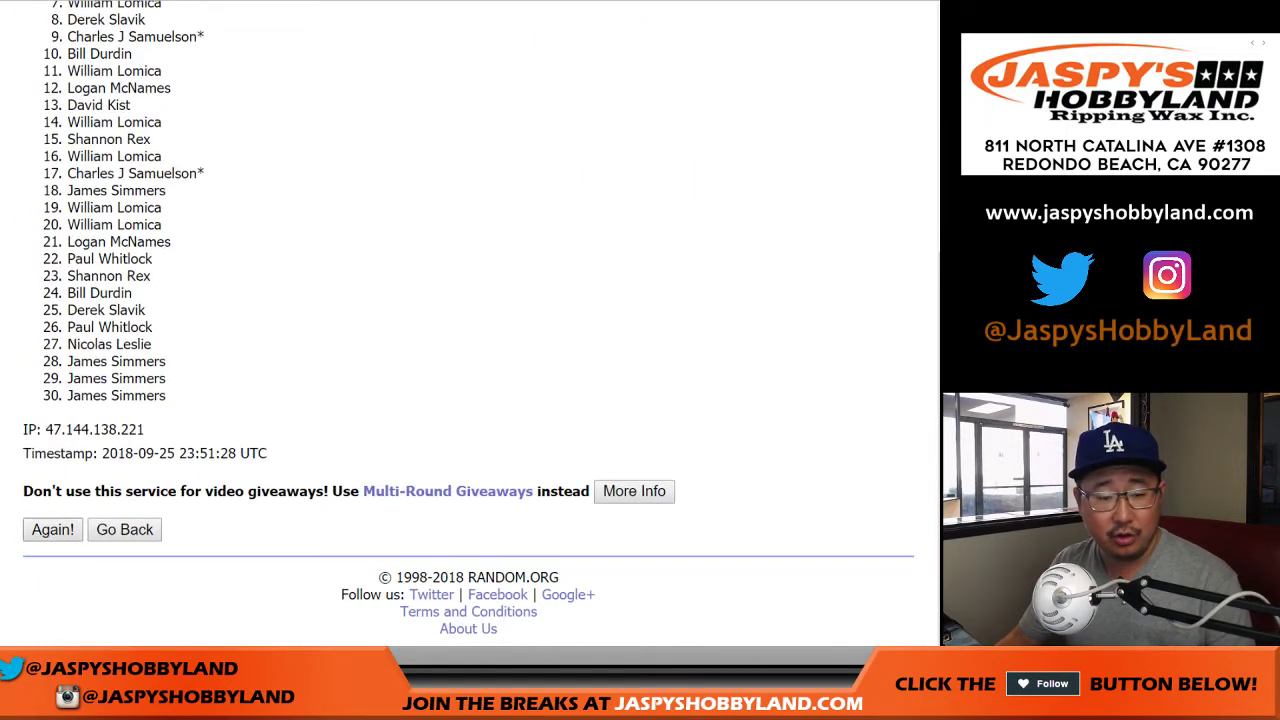
left_click(52, 530)
scroll(52, 530, "down", 5)
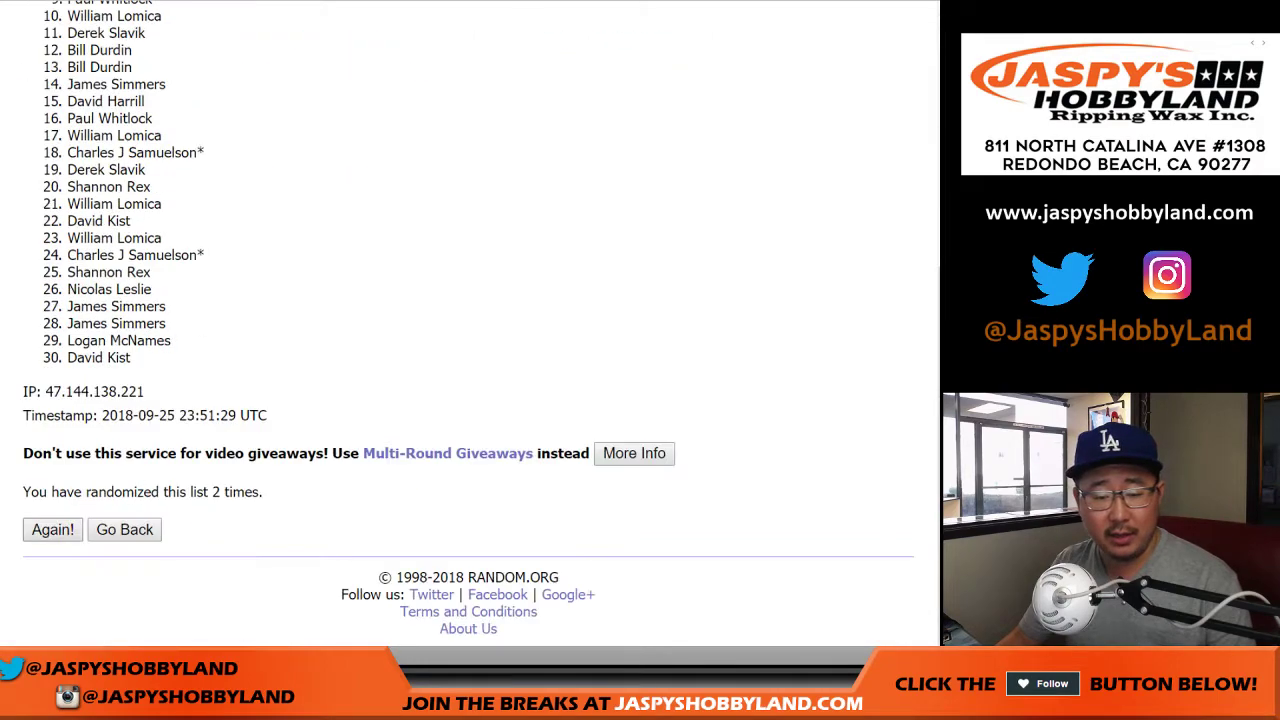
key("Return")
key("Return")
scroll(470, 330, "down", 5)
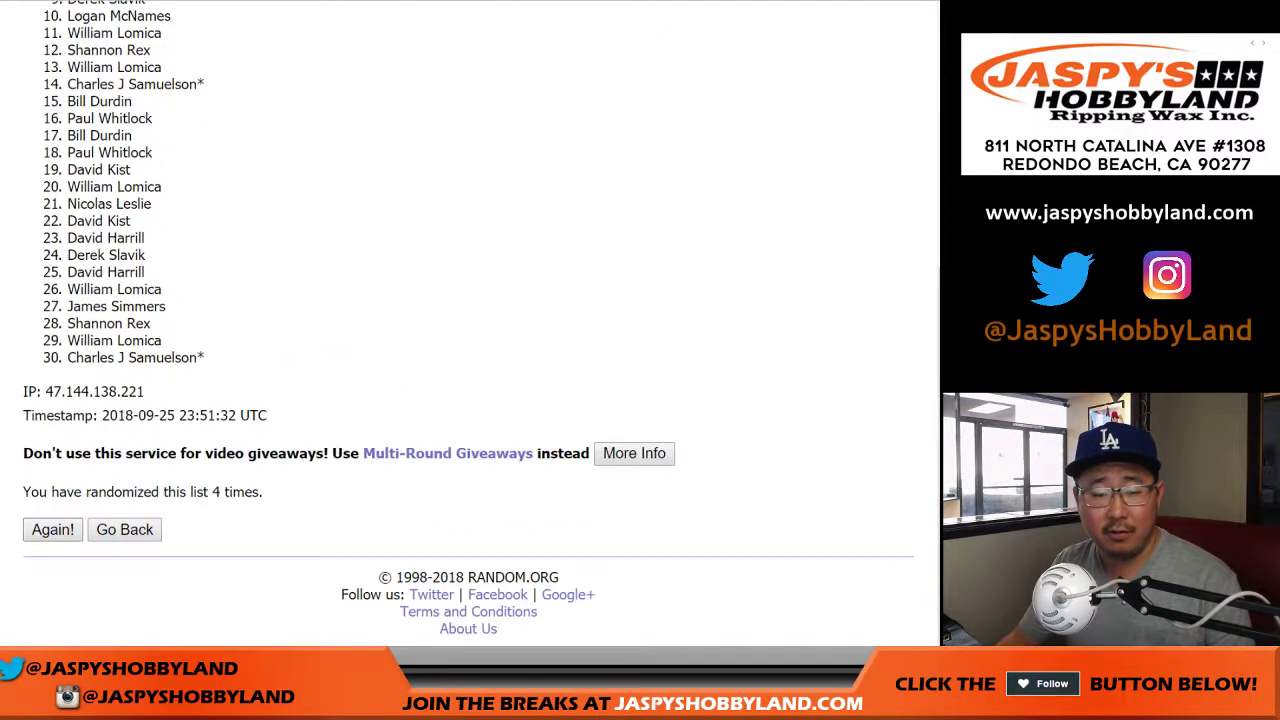
key("Return")
scroll(470, 330, "down", 5)
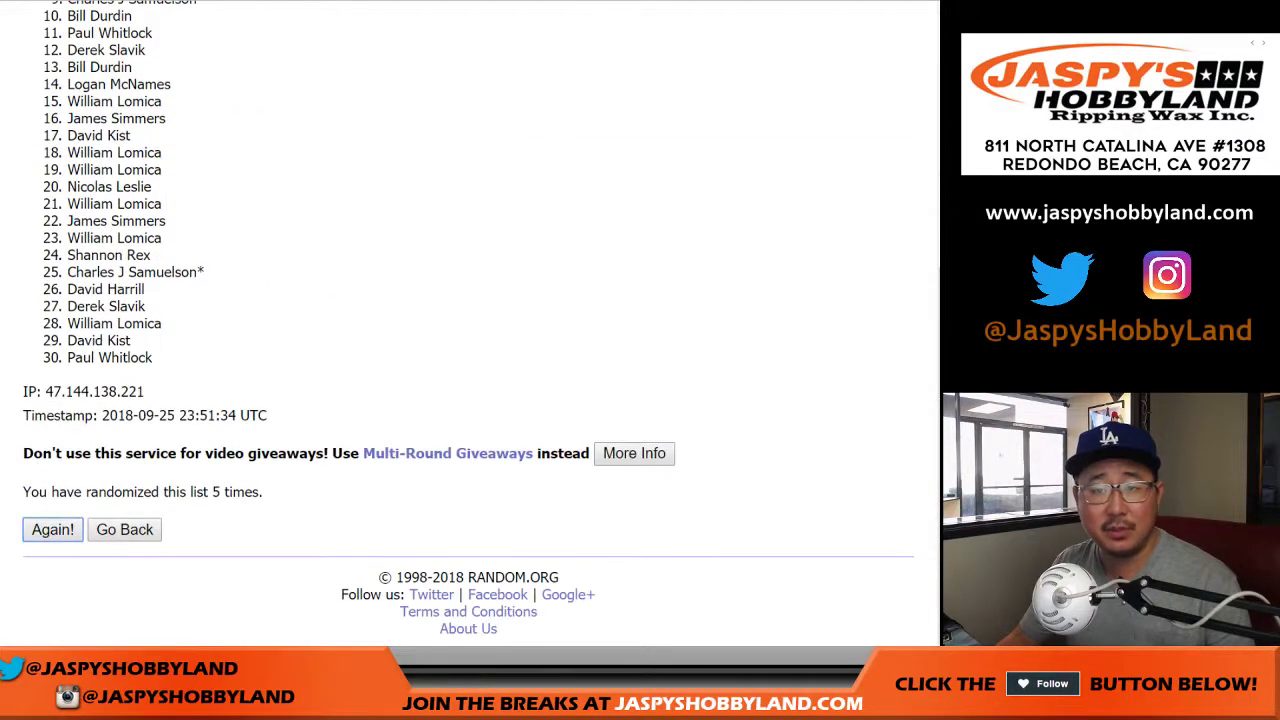
key("Return")
scroll(470, 330, "down", 5)
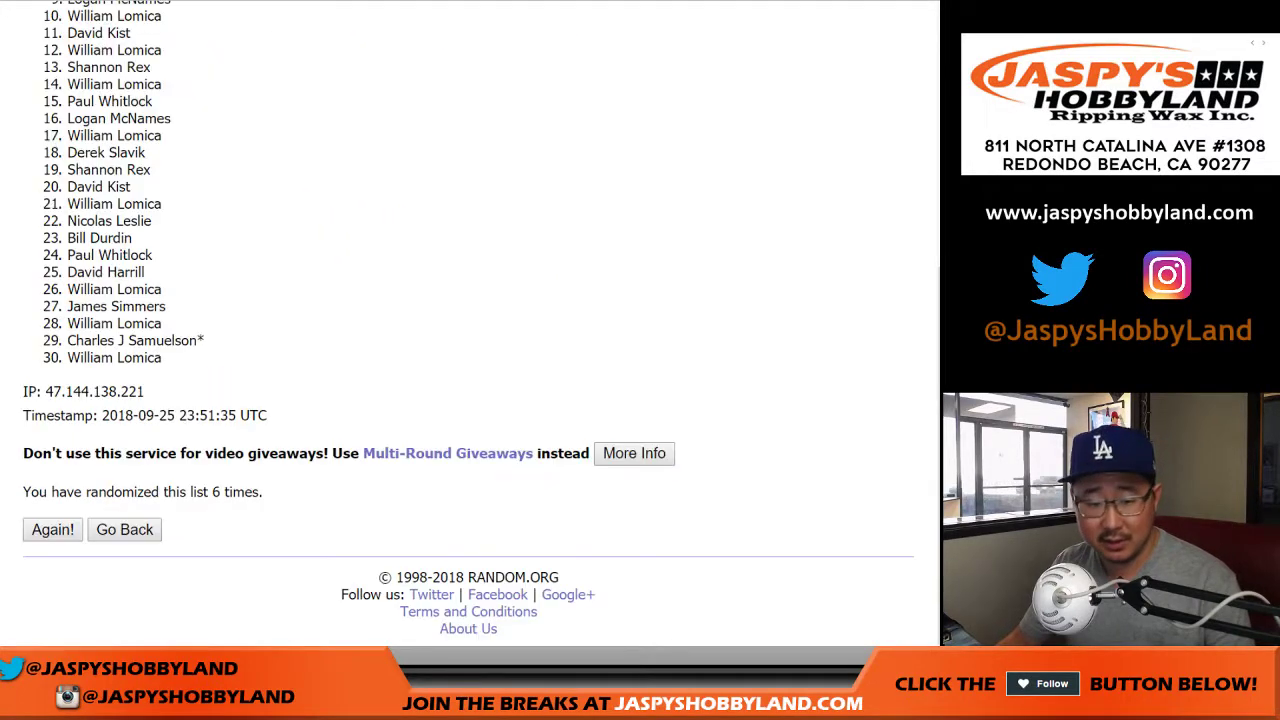
Copy the 30 randomized participant names and paste them into the Google Sheets spreadsheet starting at cell A1
left_click_drag(264, 492, 203, 492)
scroll(203, 492, "up", 5)
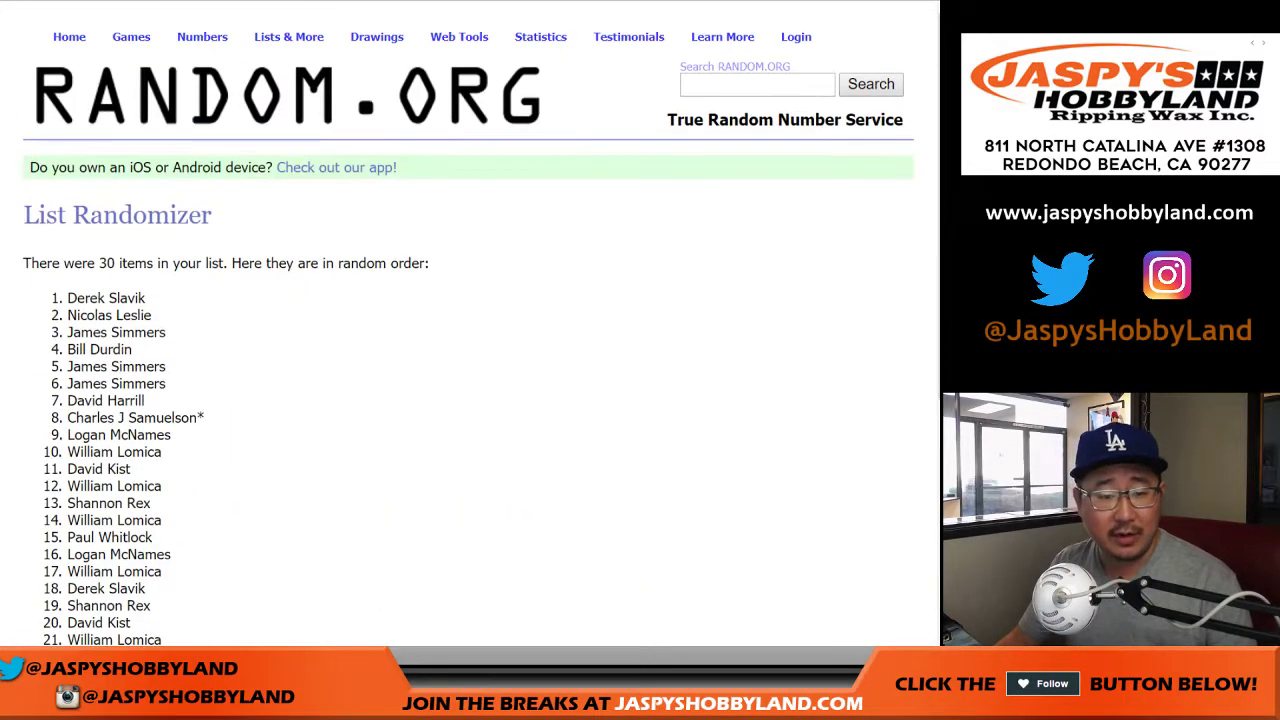
scroll(165, 600, "down", 4)
left_click_drag(67, 297, 163, 358)
scroll(165, 600, "down", 1)
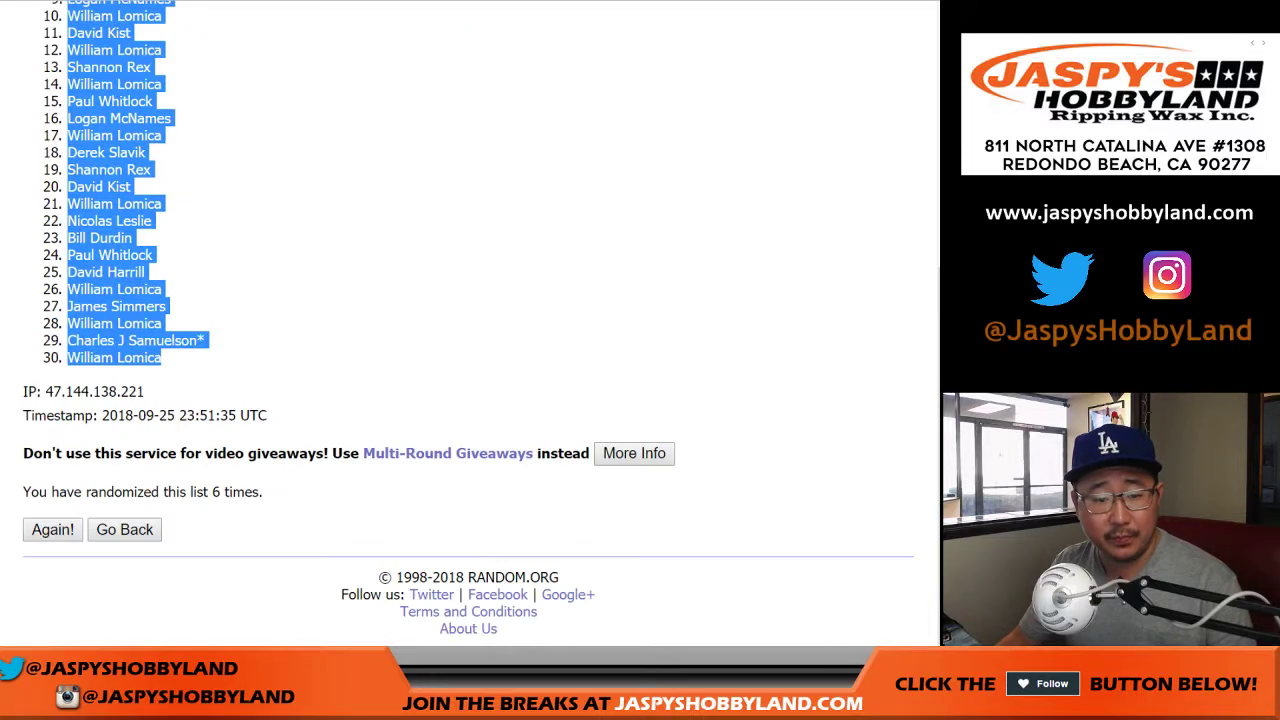
key("ctrl+Tab")
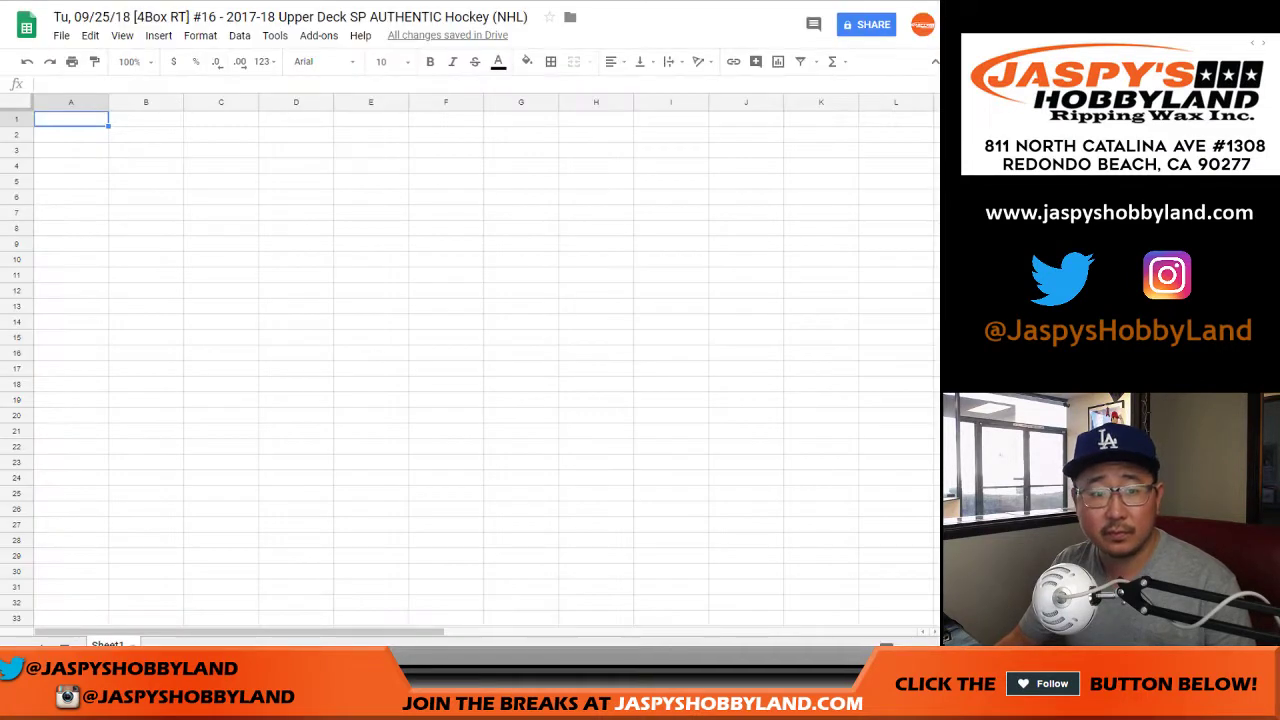
right_click(80, 121)
left_click(115, 174)
Randomize the hockey team list six times in the other RANDOM.ORG List Randomizer
key("ctrl+Tab")
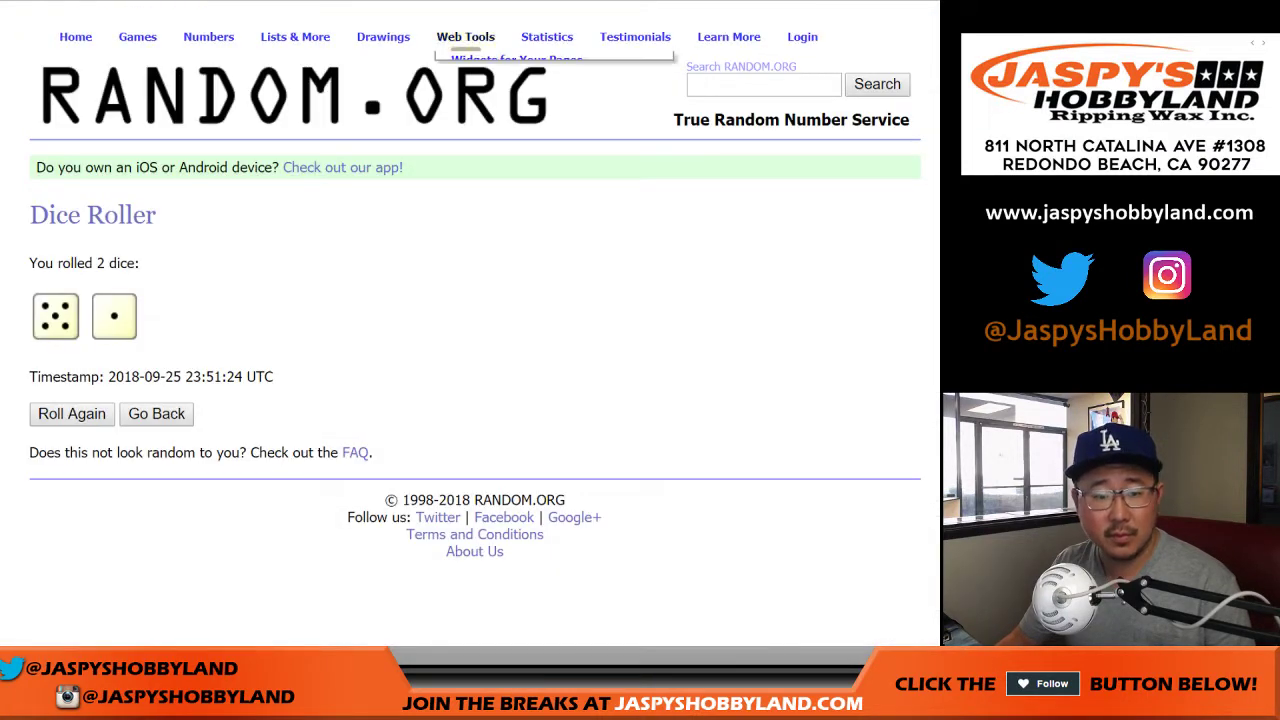
key("ctrl+Tab")
scroll(468, 333, "down", 1)
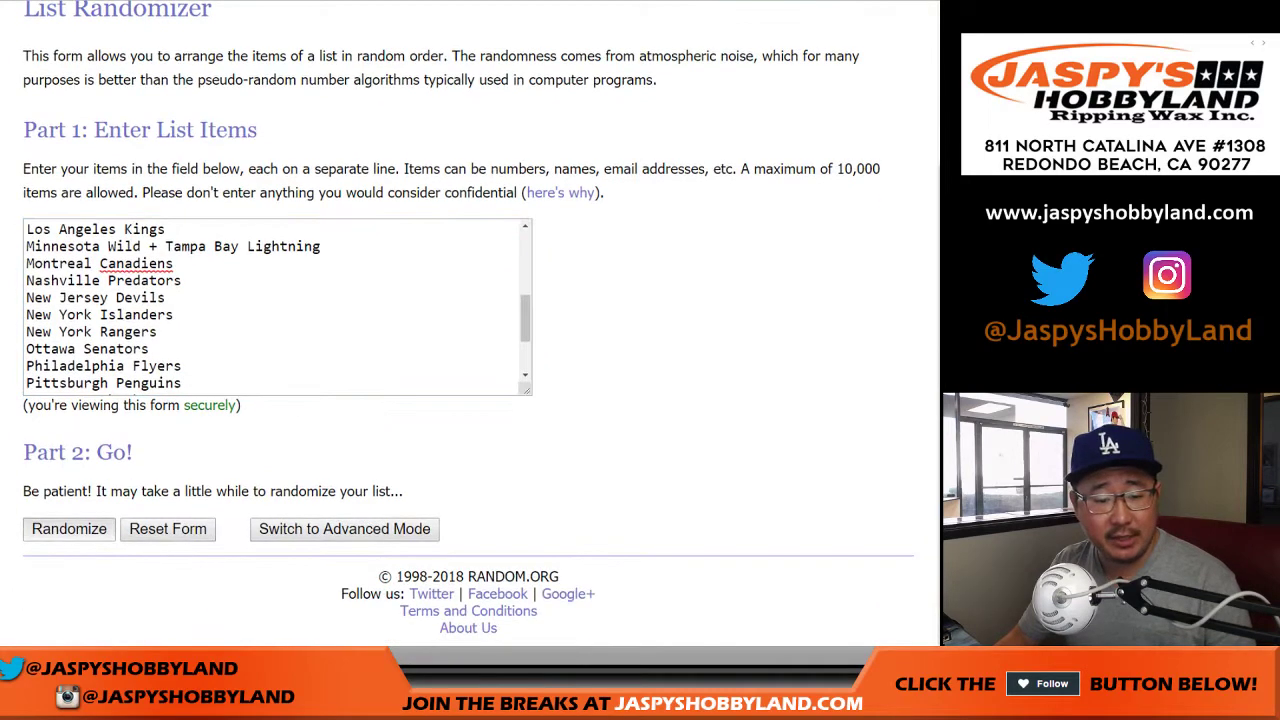
left_click(69, 528)
scroll(468, 300, "down", 2)
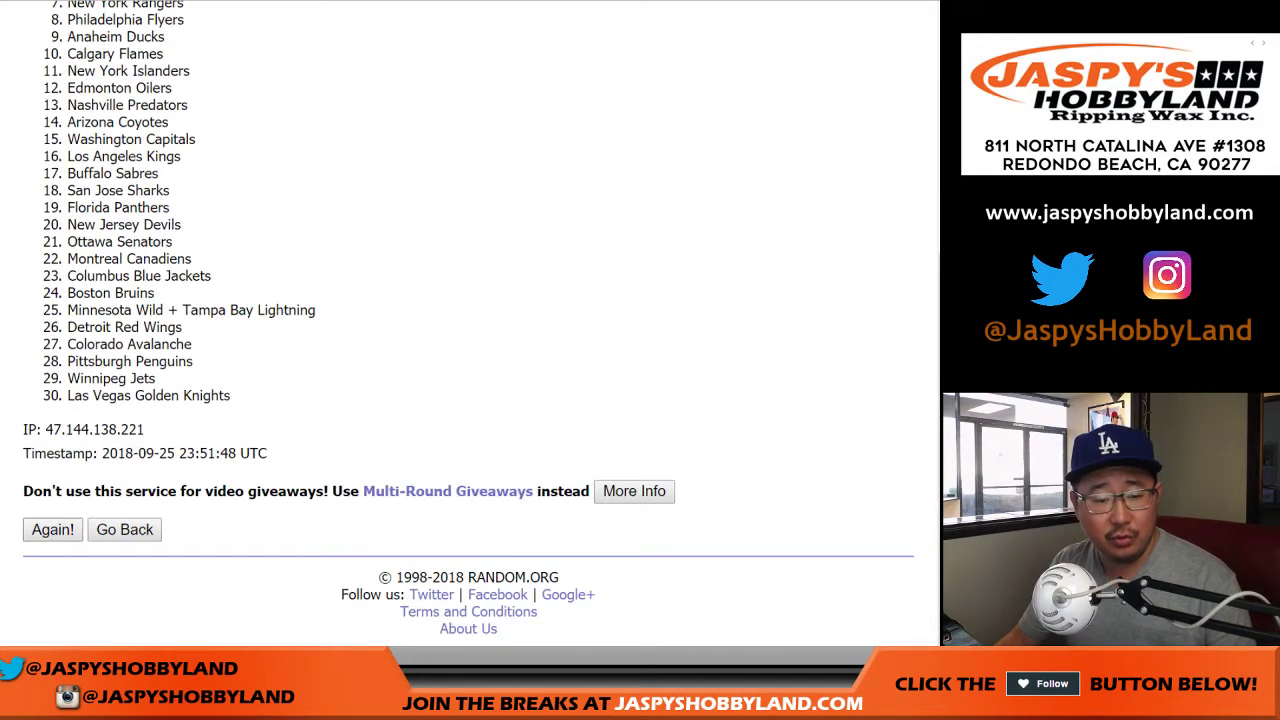
left_click(60, 529)
left_click(53, 529)
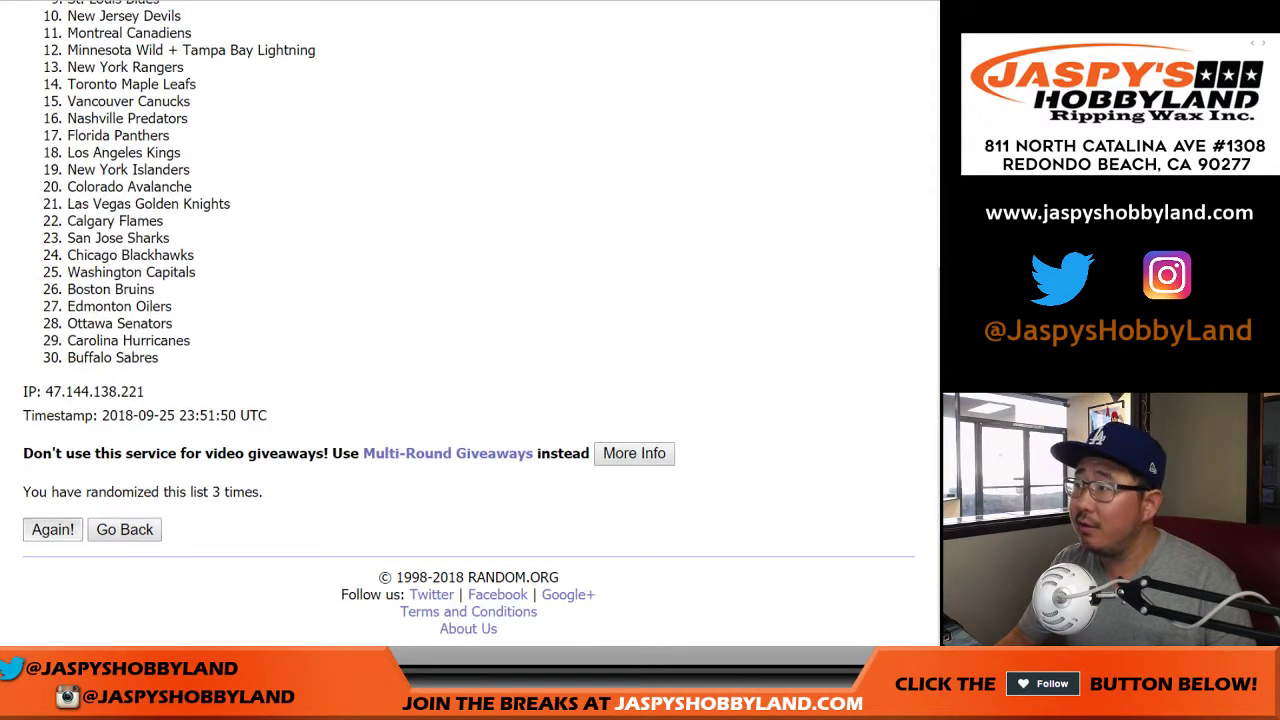
left_click(53, 529)
scroll(53, 529, "down", 5)
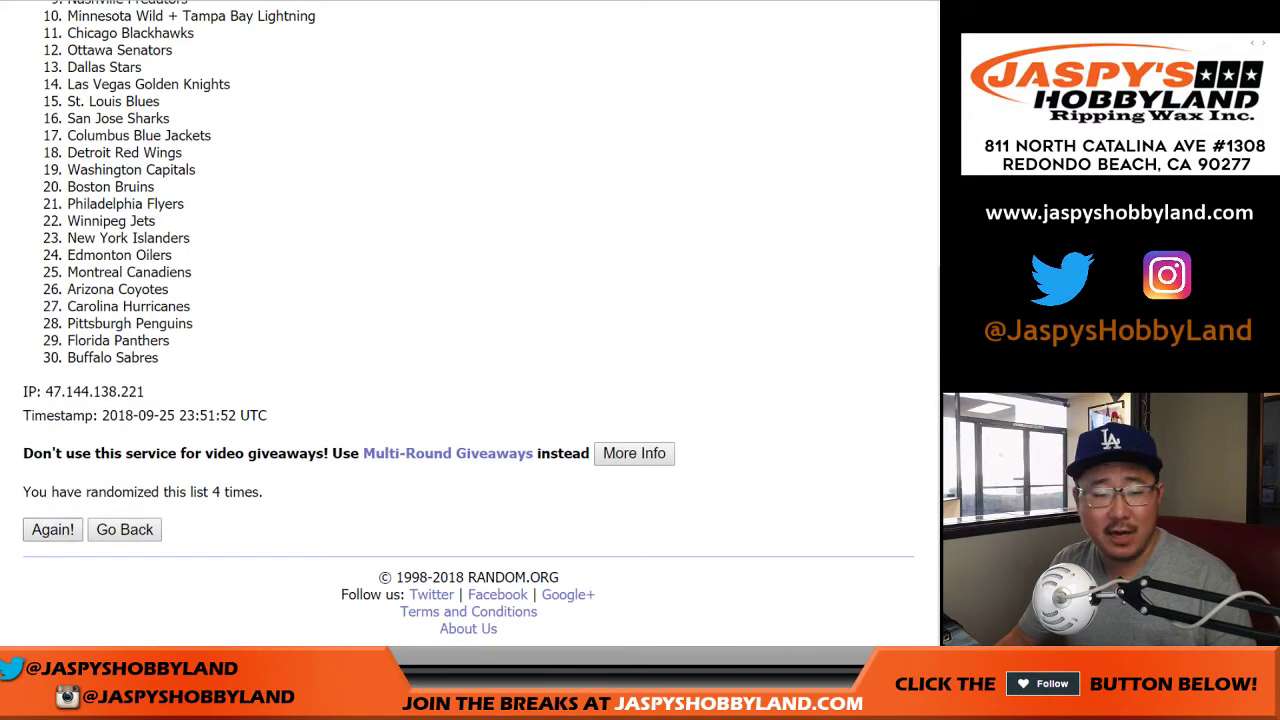
key("Return")
key("Return")
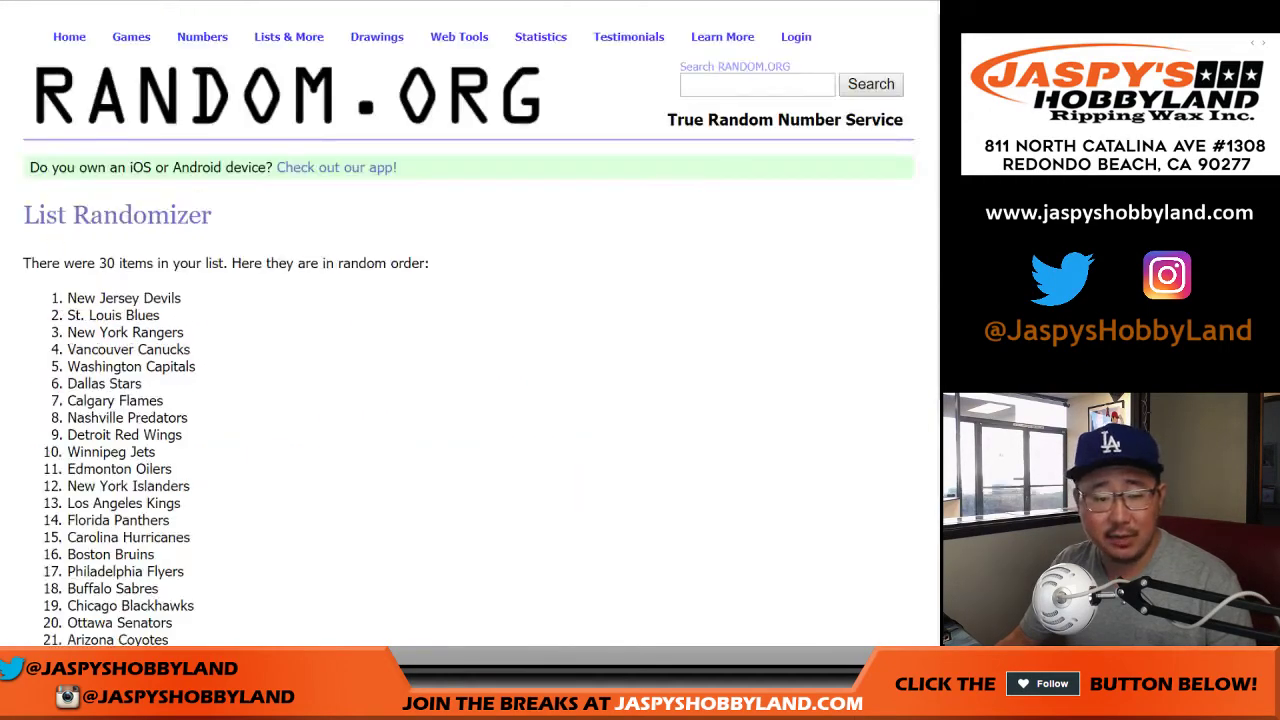
key("Return")
Copy the 30 randomized team names and paste them into the spreadsheet starting at cell B1
left_click_drag(67, 298, 192, 357)
key("ctrl+c")
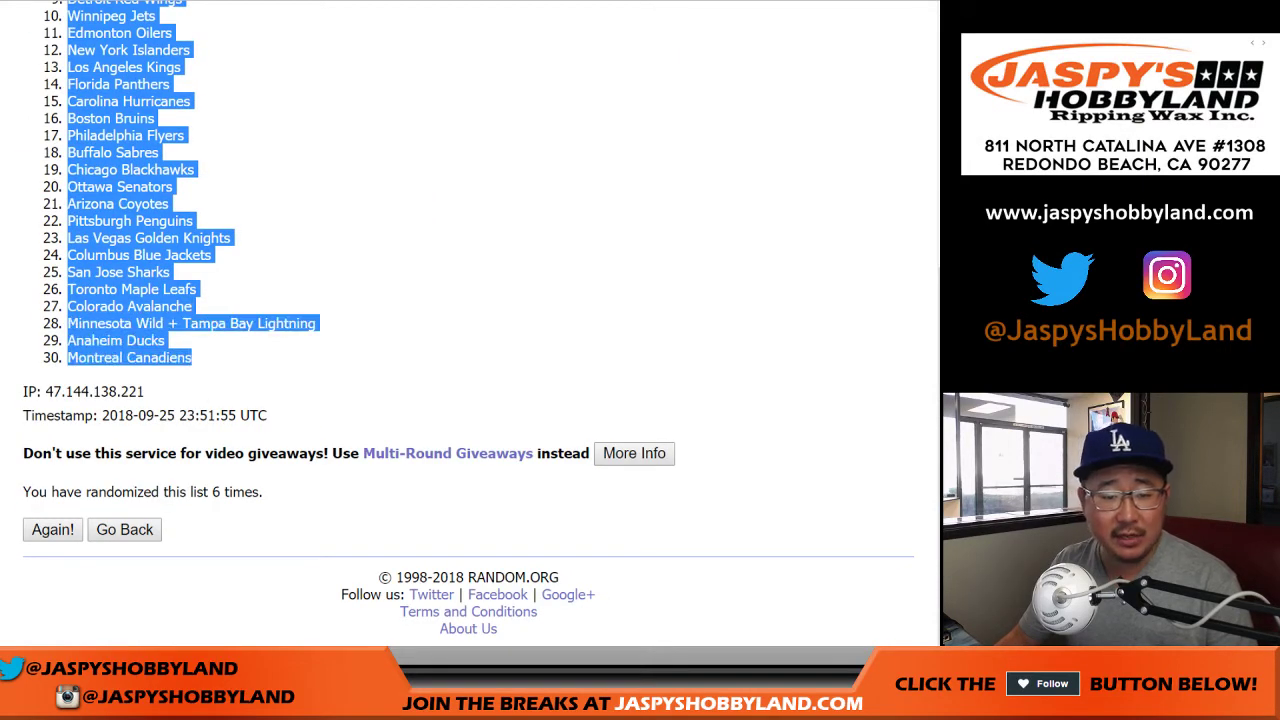
key("ctrl+Tab")
right_click(163, 126)
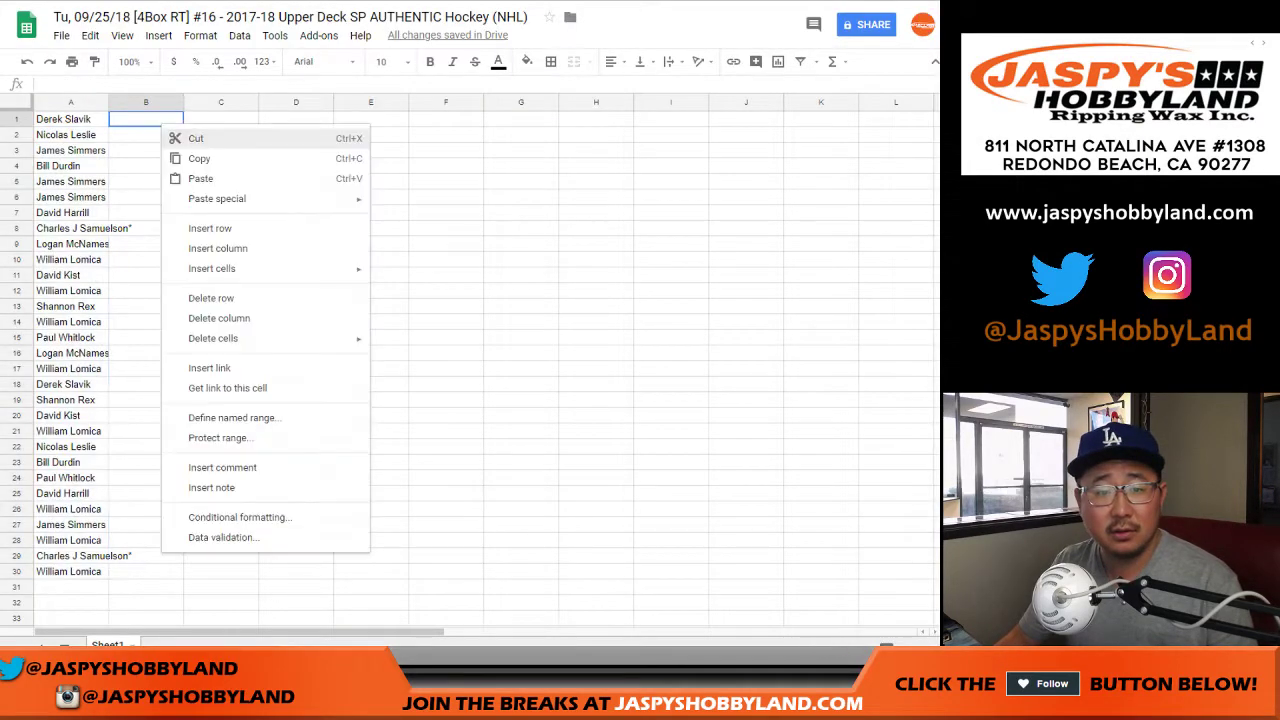
left_click(200, 177)
Format the whole sheet in Helvetica Neue at size 14 and fit columns A and B to their contents
key("ctrl+a")
left_click(322, 61)
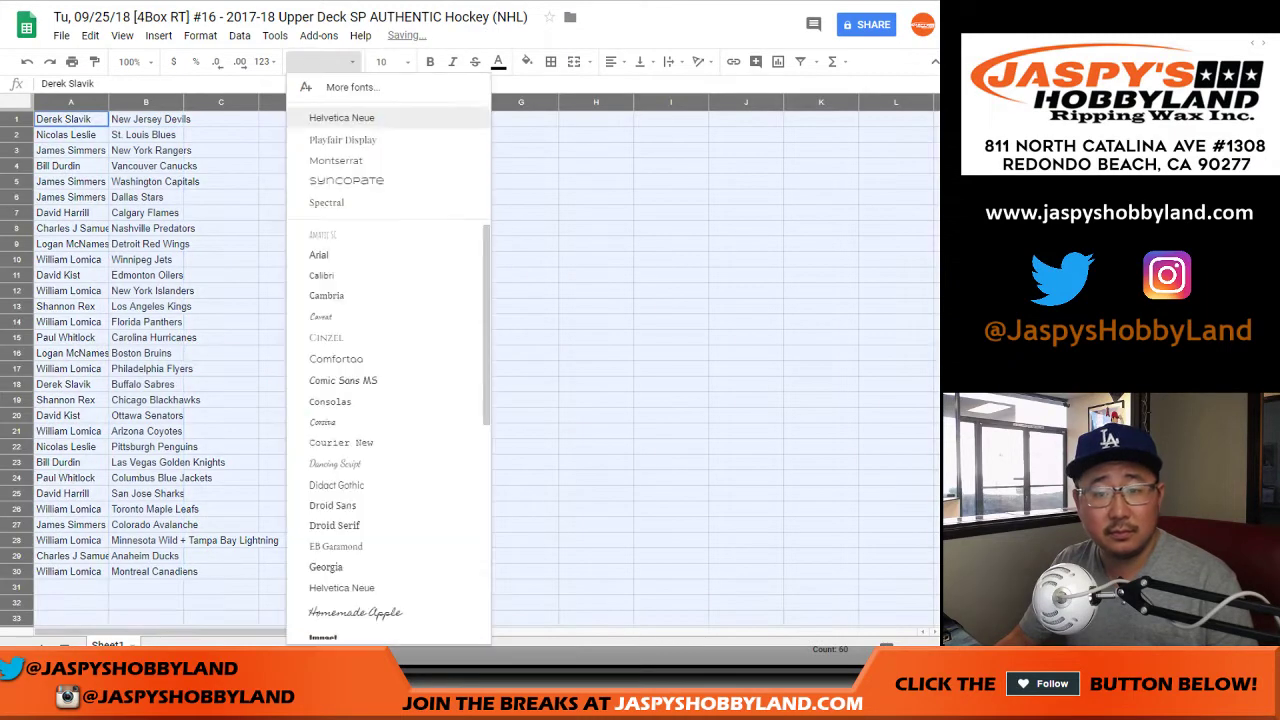
left_click(320, 117)
left_click(385, 61)
left_click(386, 228)
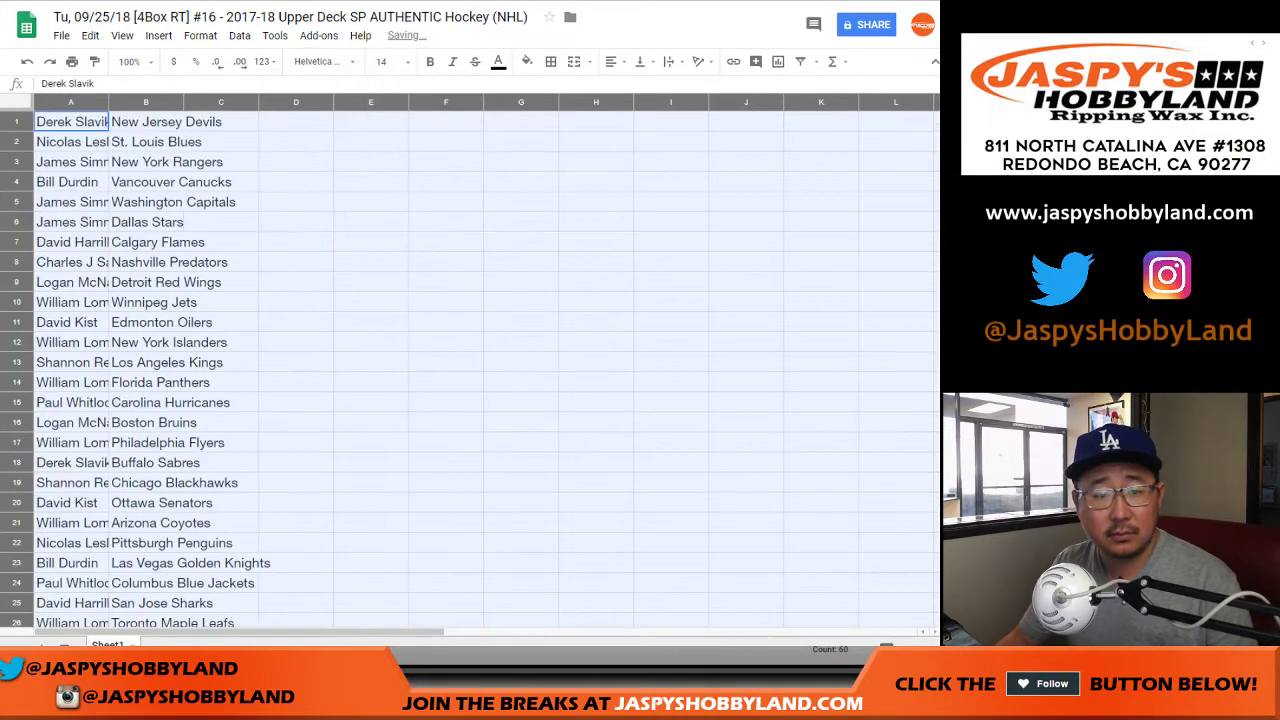
double_click(107, 101)
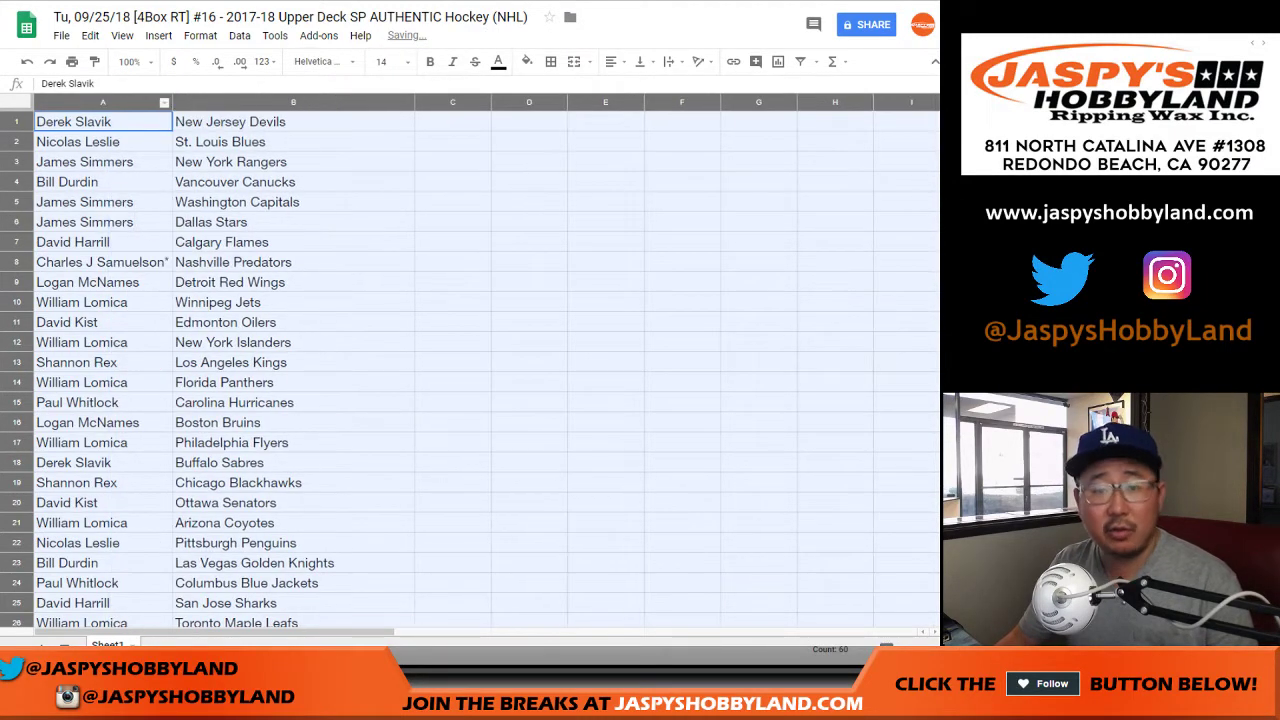
Review the pairings in rows 2 to 8 one row at a time, highlighting row 29 together with row 8
left_click(17, 142)
left_click(17, 162)
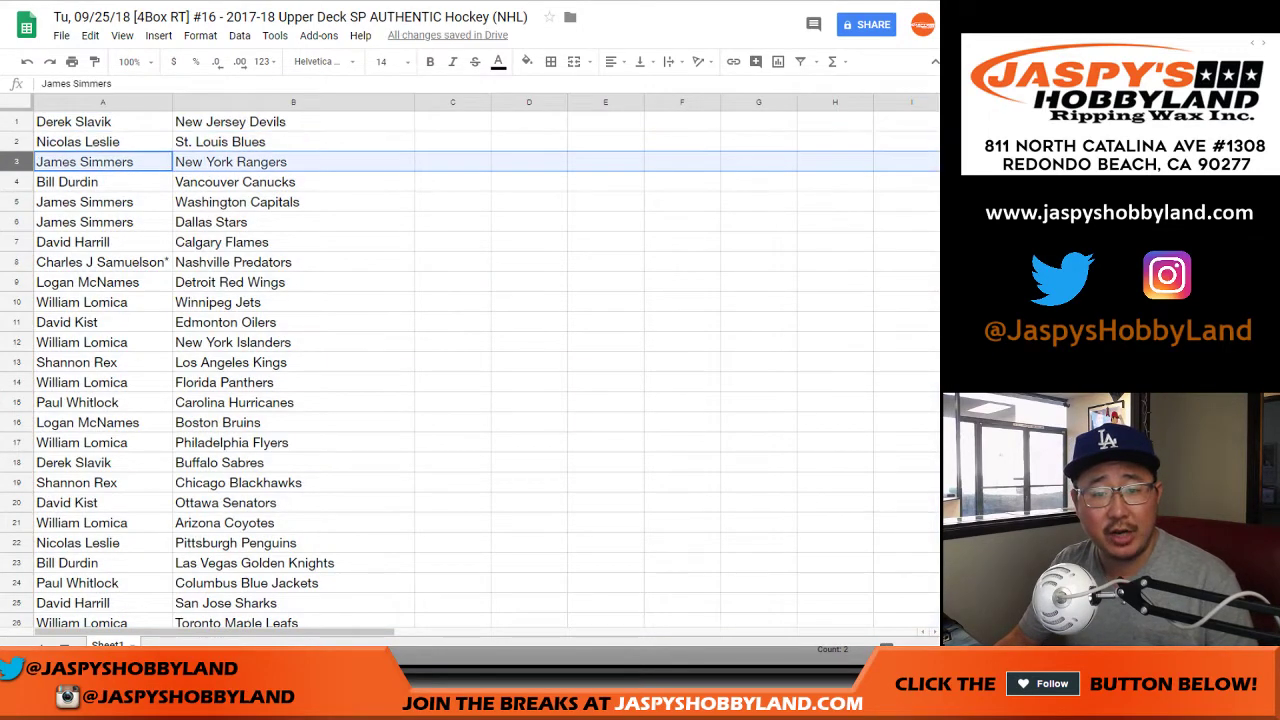
left_click(17, 182)
left_click(17, 202)
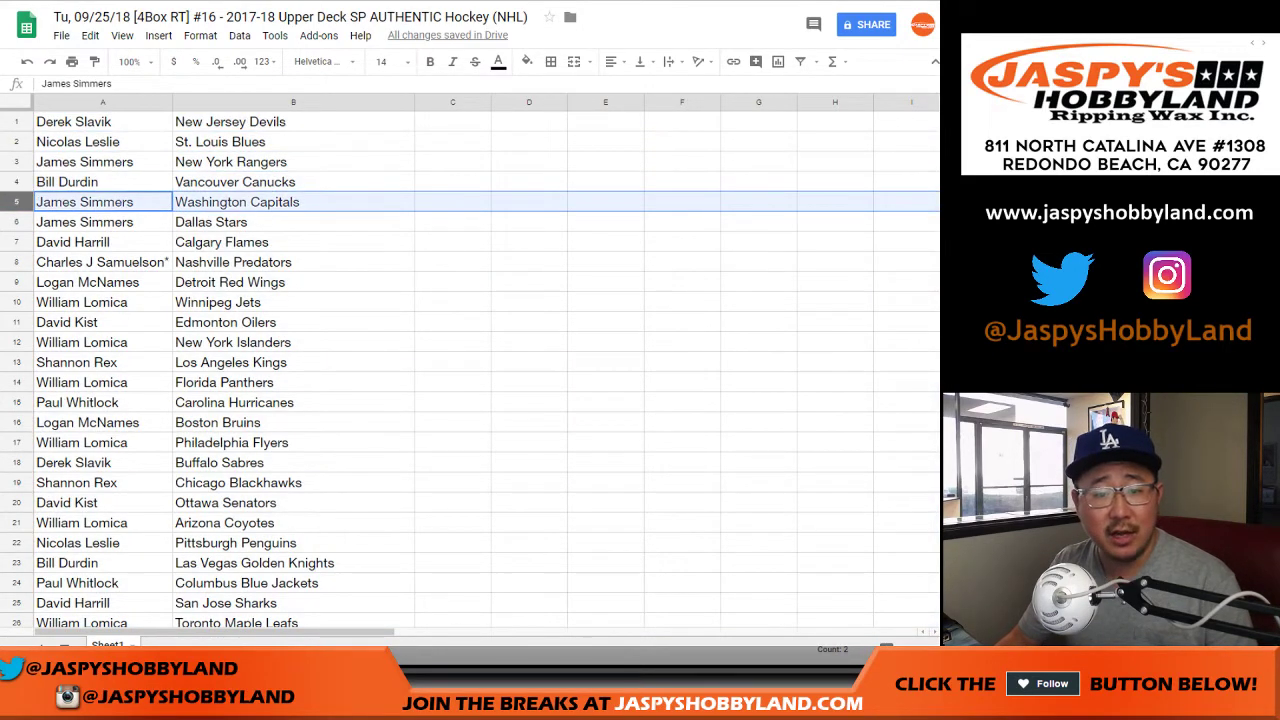
left_click(17, 222)
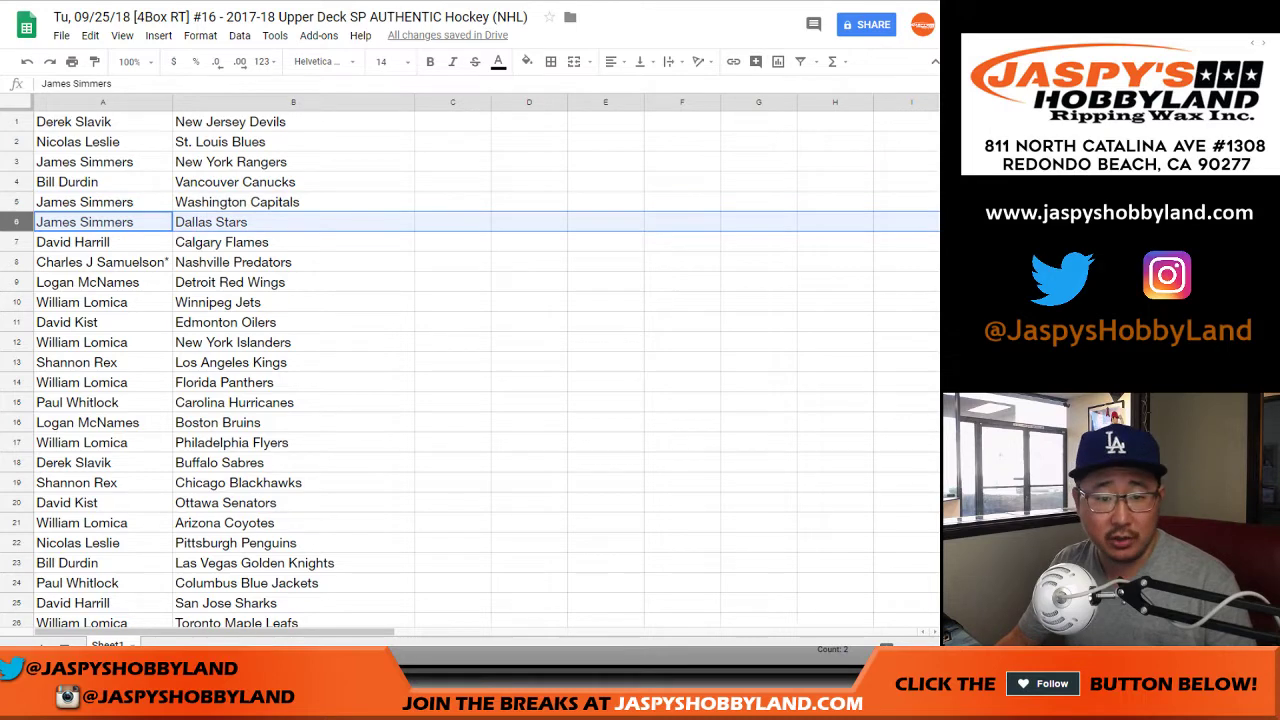
left_click(17, 242)
scroll(17, 242, "down", 1)
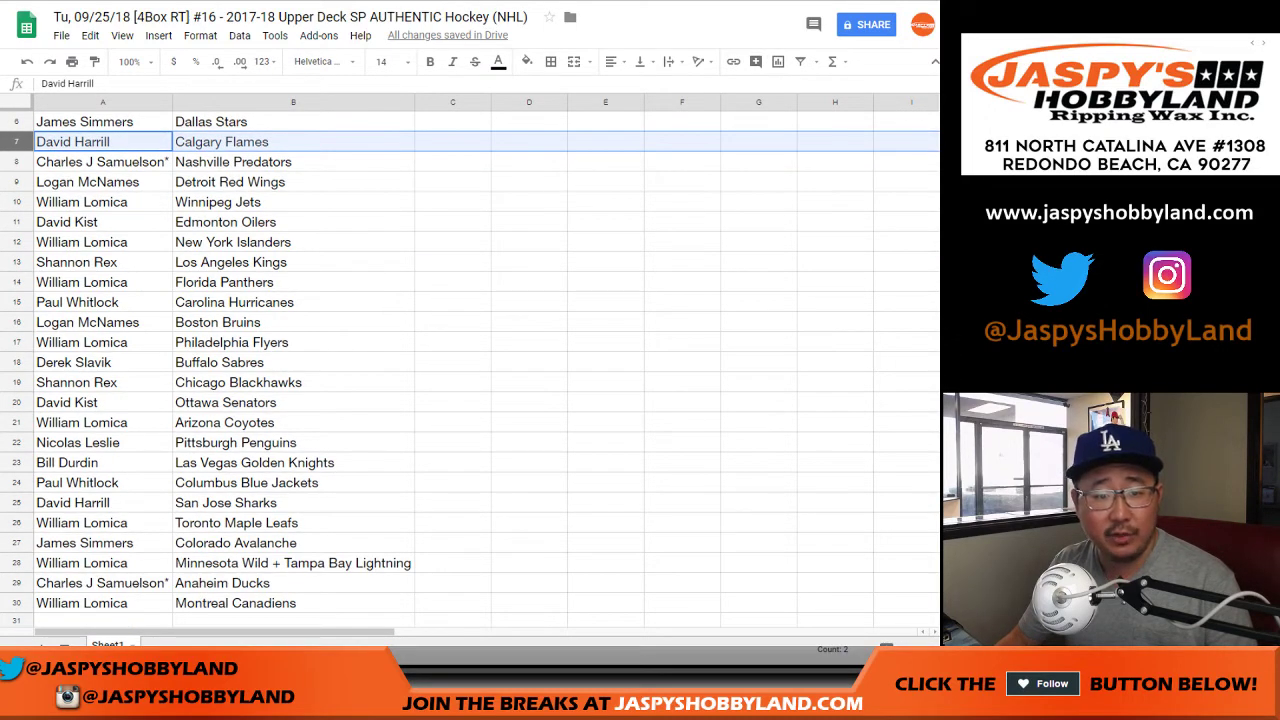
left_click(17, 162)
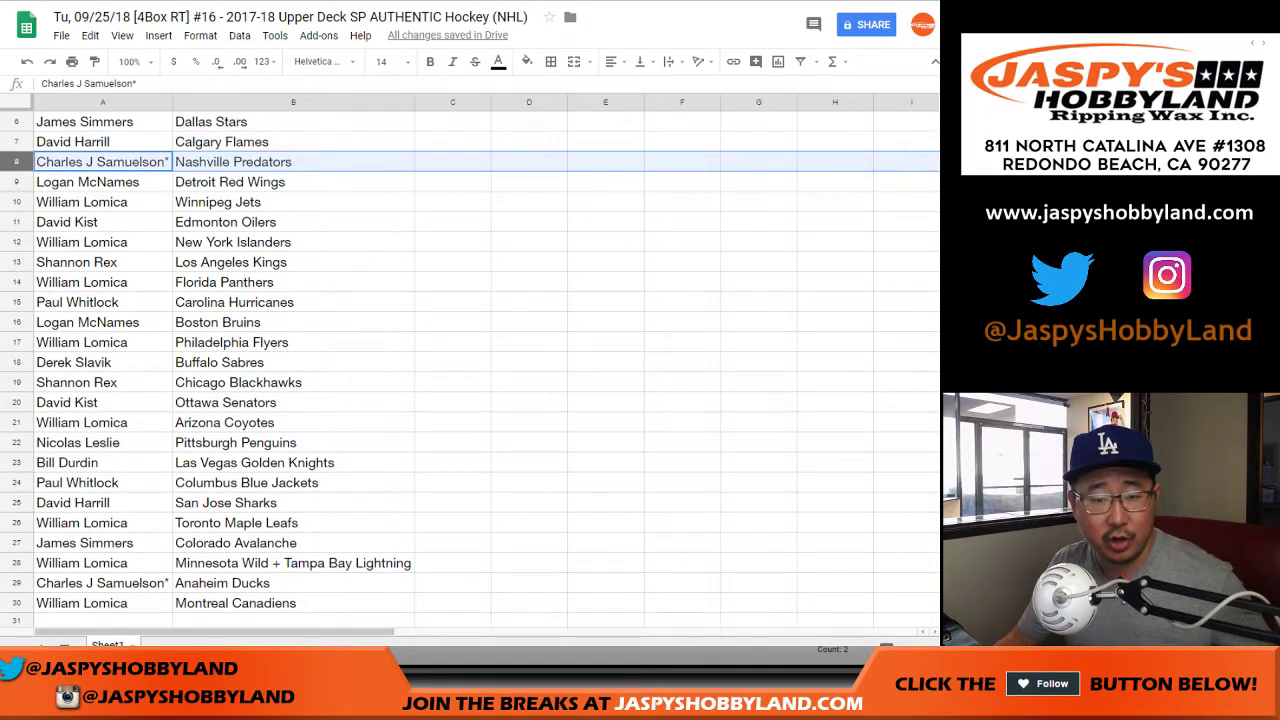
left_click(17, 583, "ctrl")
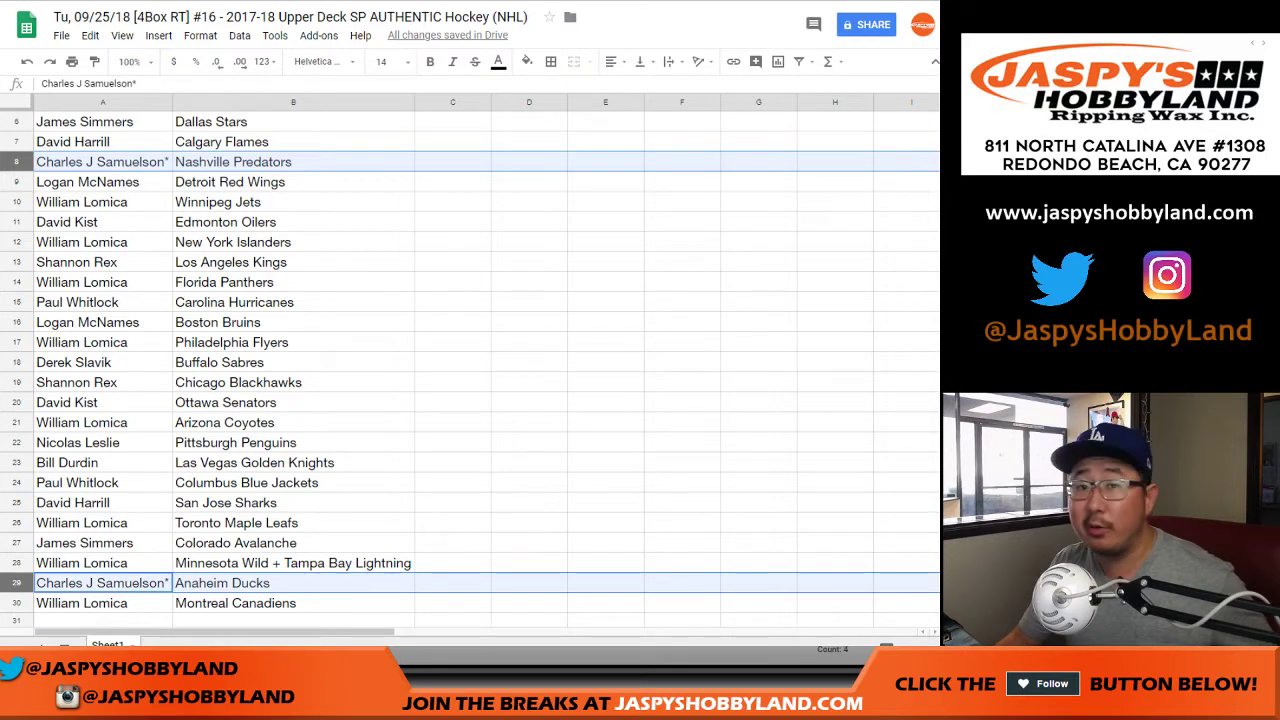
Review the pairings from Detroit Red Wings in row 9 to Ottawa Senators in row 20, highlighting each row in turn
left_click(17, 182)
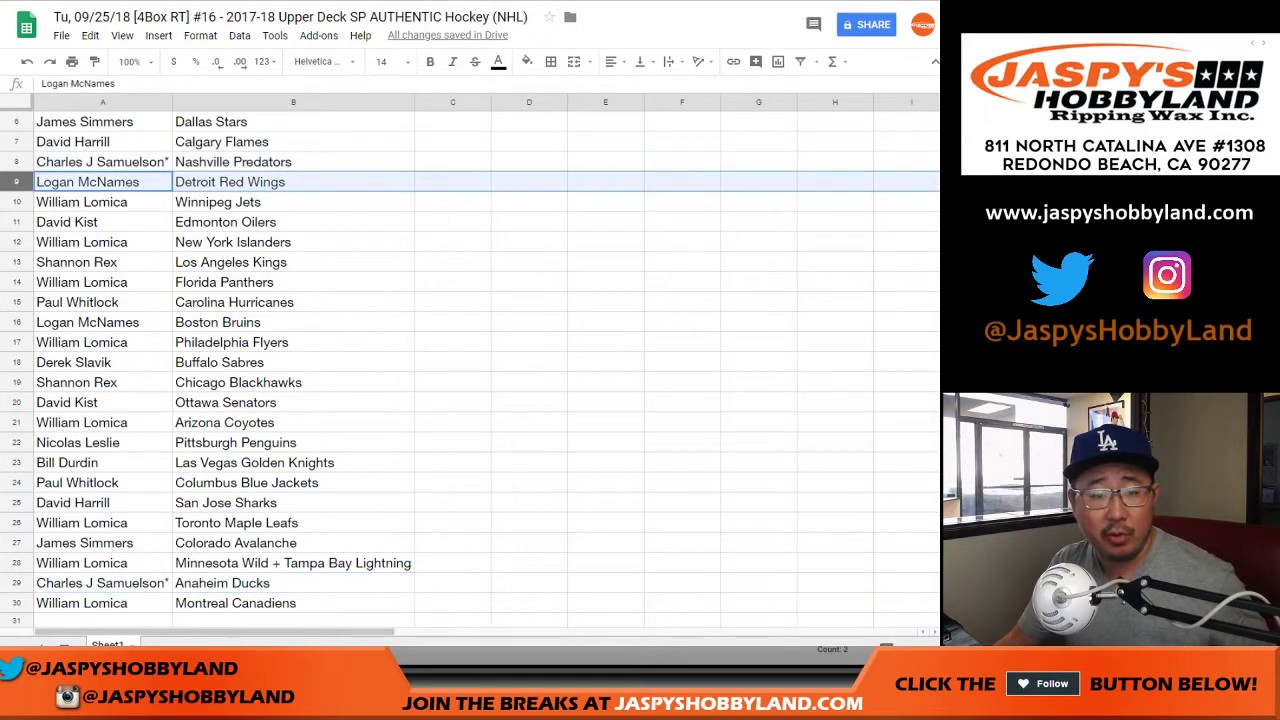
left_click(17, 202)
left_click(17, 222)
left_click(17, 242)
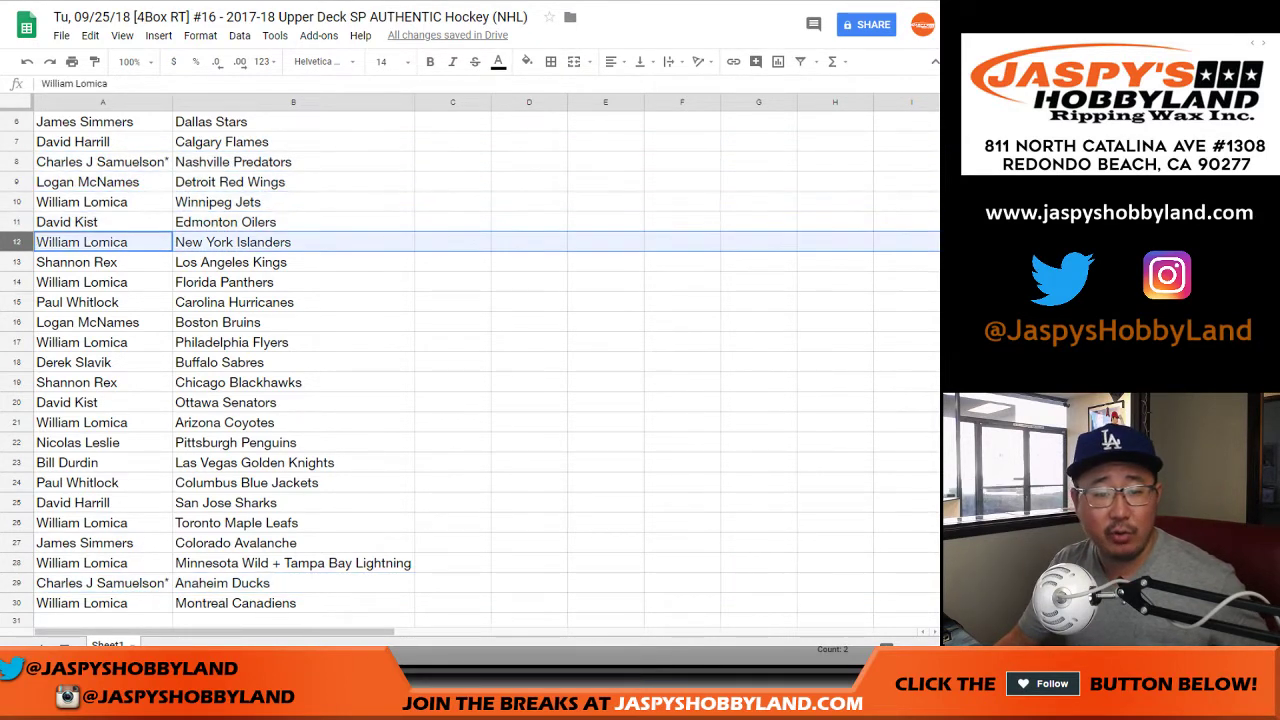
scroll(470, 360, "down", 2)
left_click(17, 162)
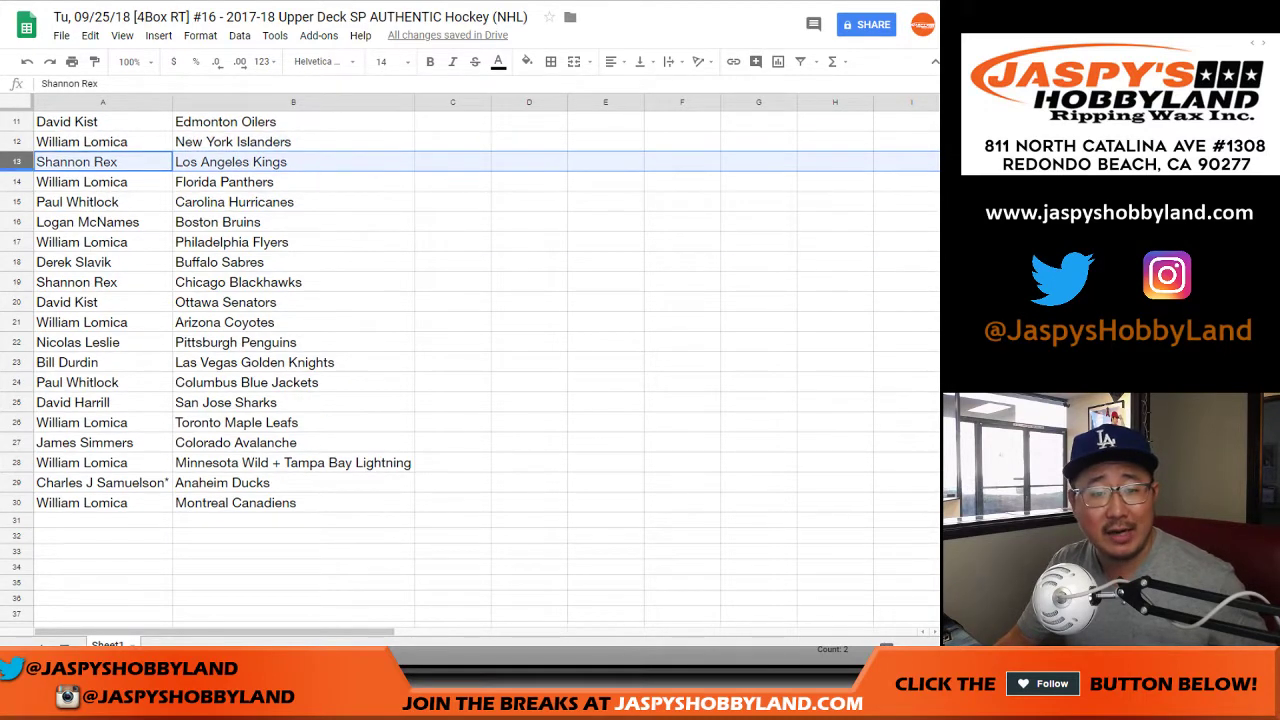
left_click(17, 182)
left_click(17, 202)
left_click(17, 222)
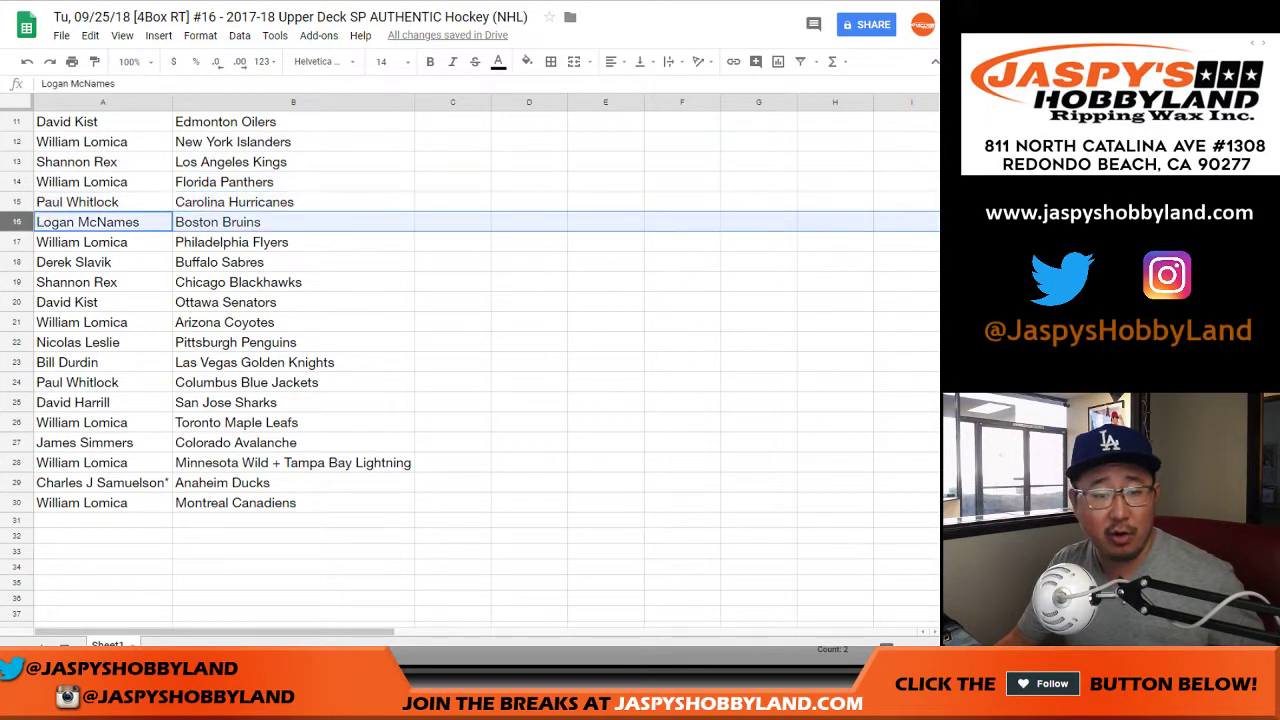
left_click(17, 242)
left_click(17, 262)
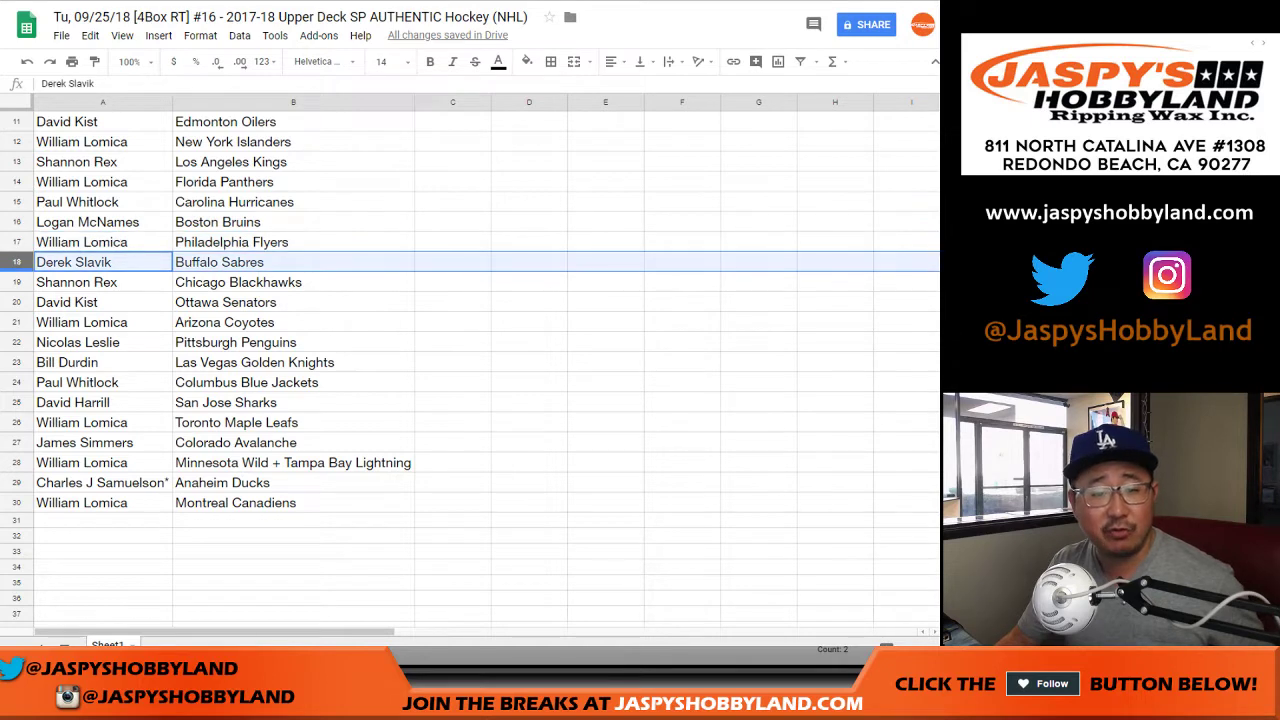
left_click(17, 282)
left_click(17, 302)
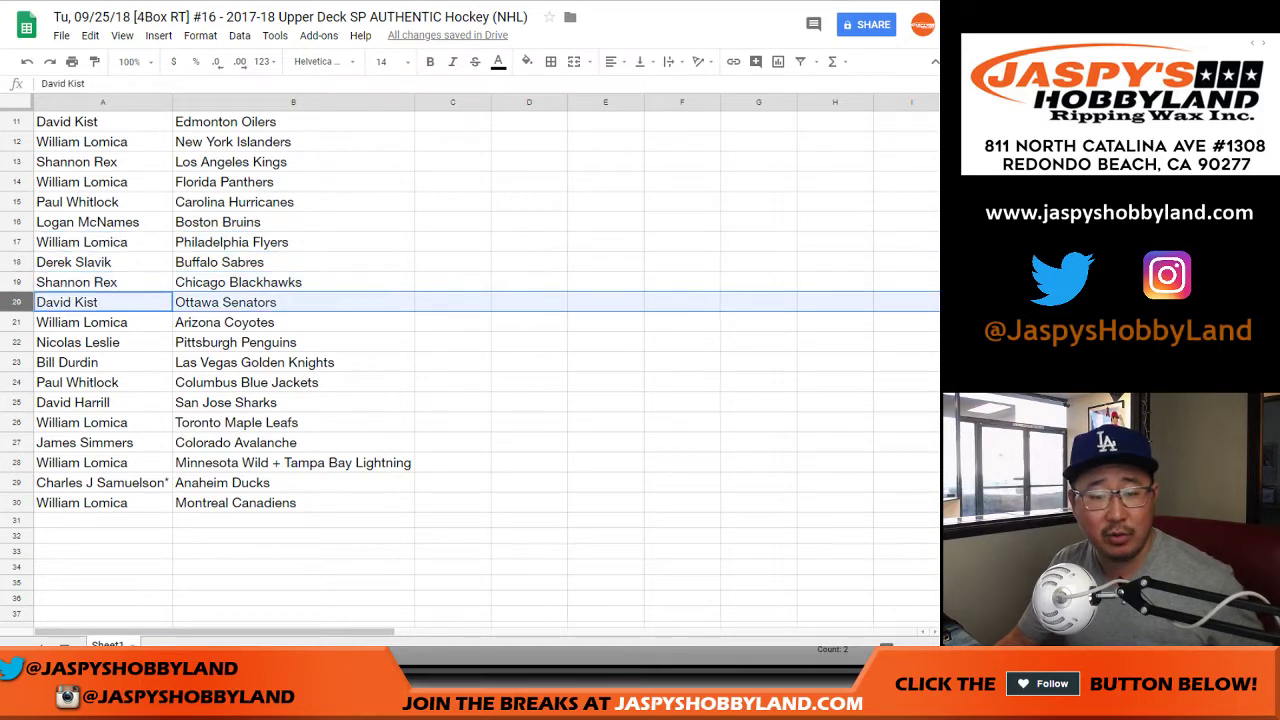
Review the remaining pairings in rows 21 to 28 and row 30, highlighting each row in turn
left_click(17, 322)
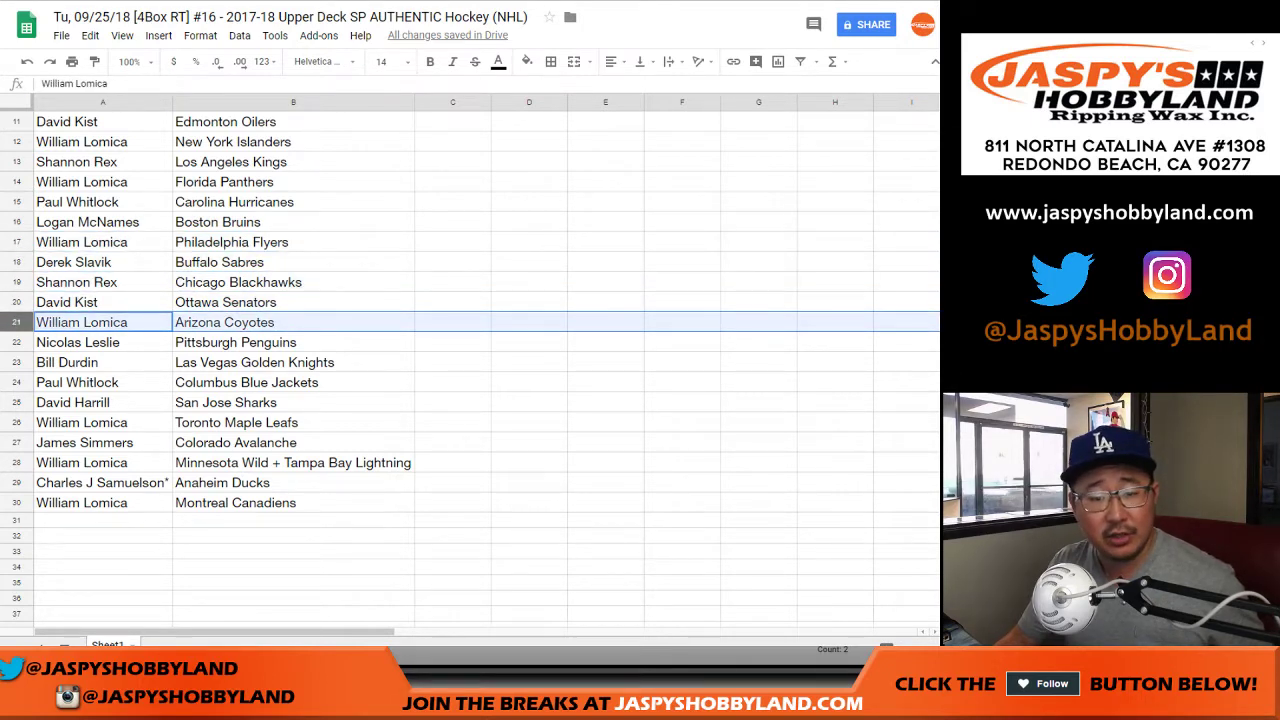
left_click(17, 342)
scroll(17, 342, "down", 1)
left_click(17, 322)
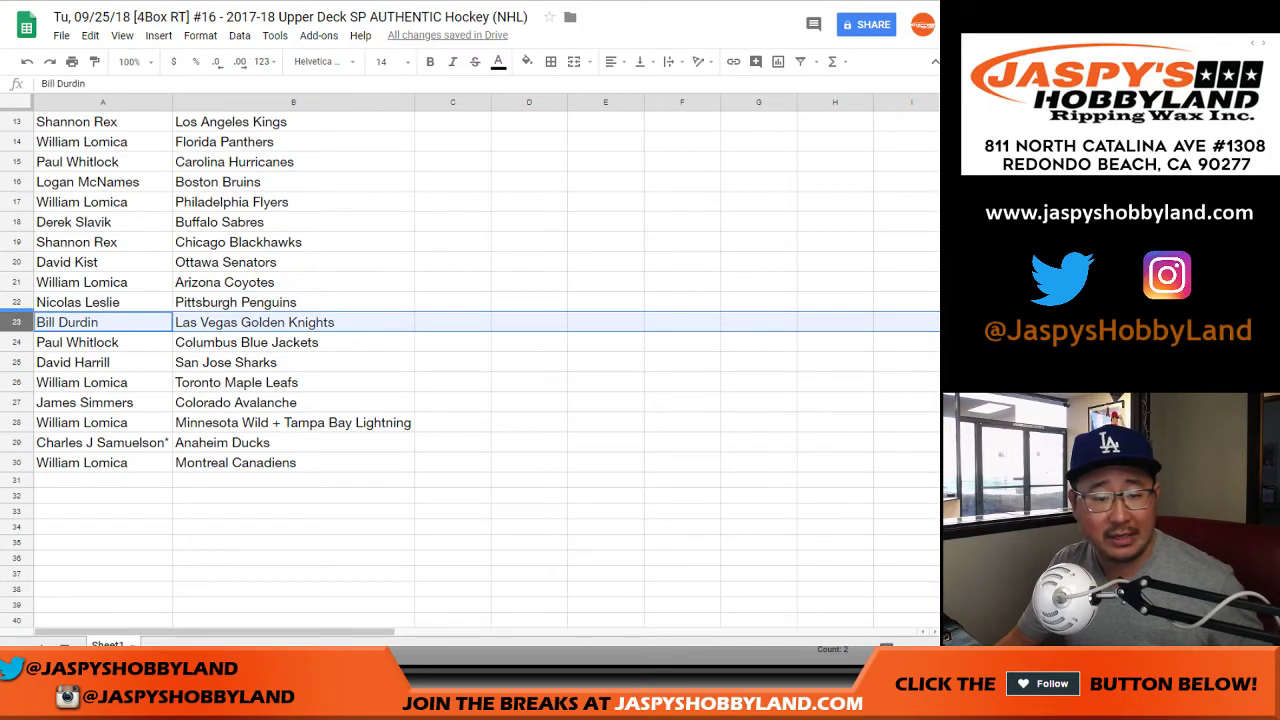
scroll(17, 322, "down", 2)
left_click(17, 242)
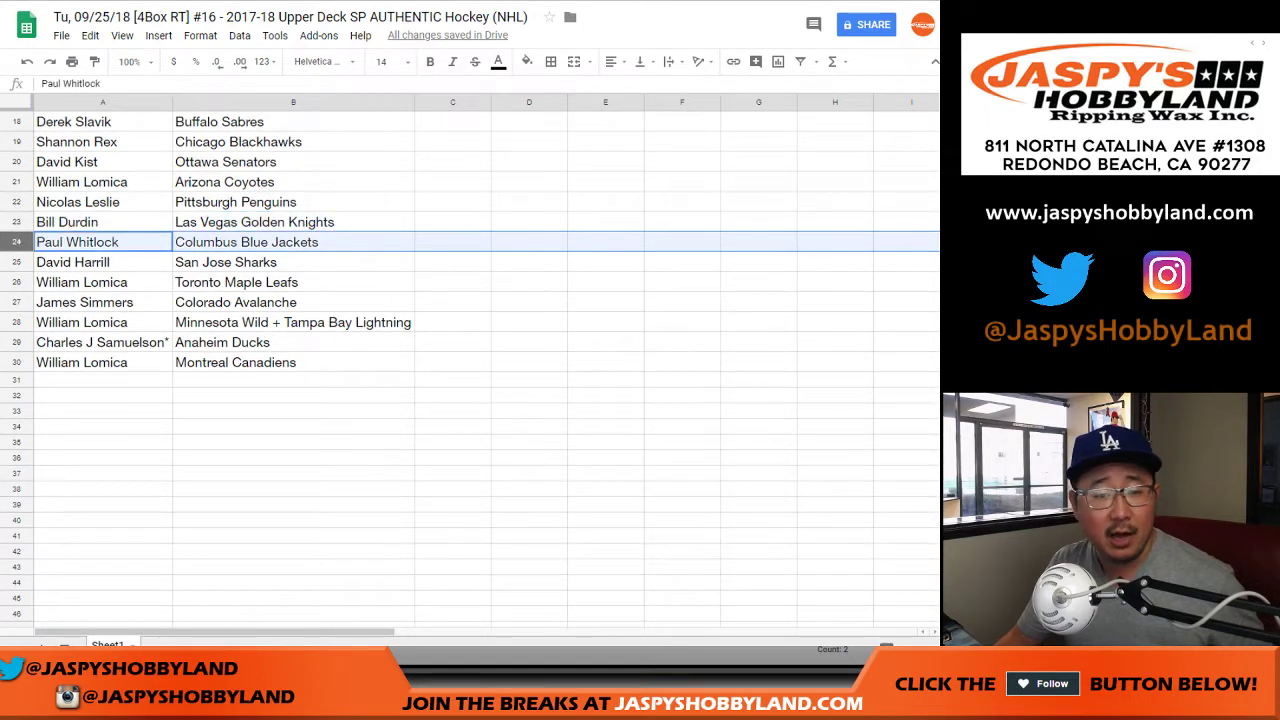
left_click(17, 262)
left_click(17, 282)
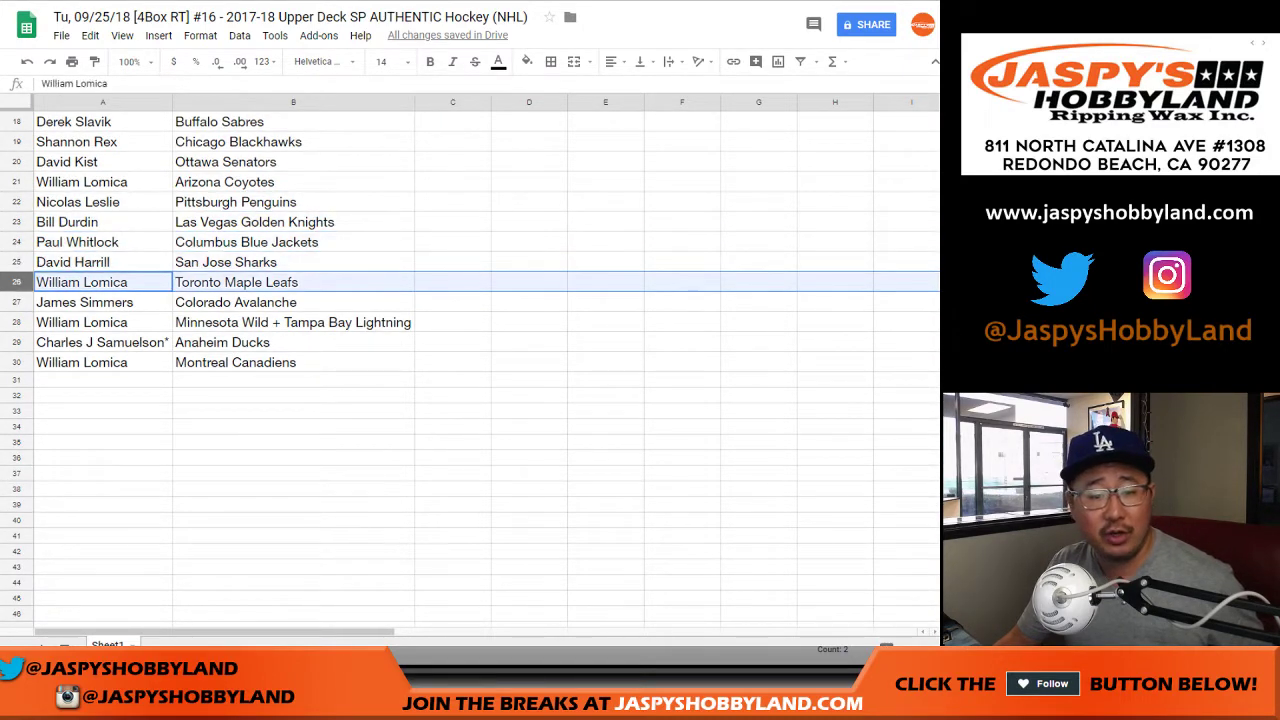
left_click(17, 302)
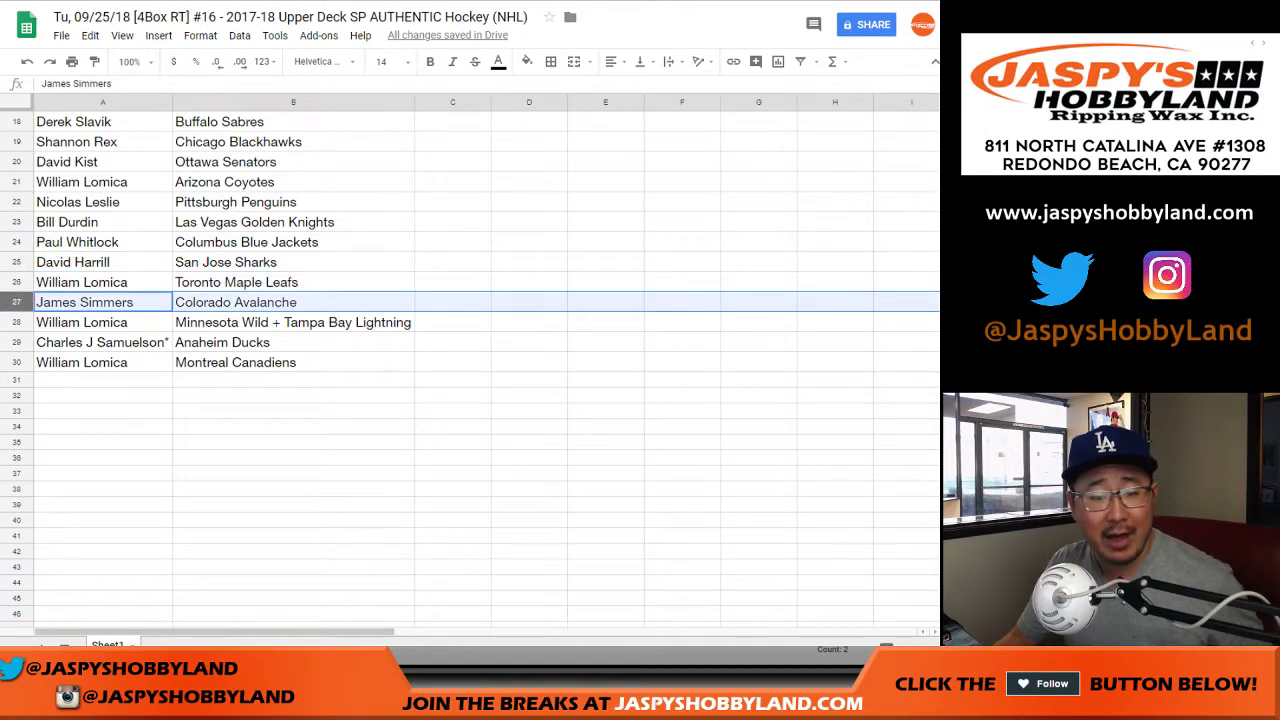
left_click(17, 322)
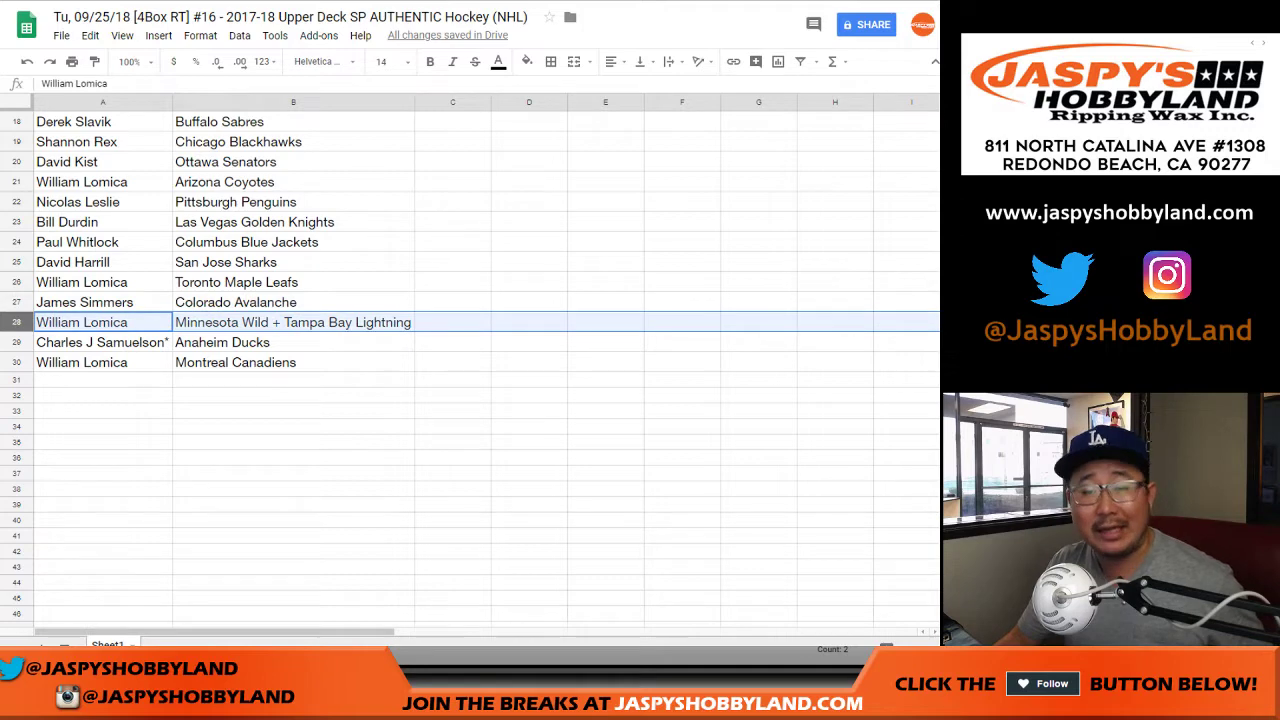
left_click(17, 362)
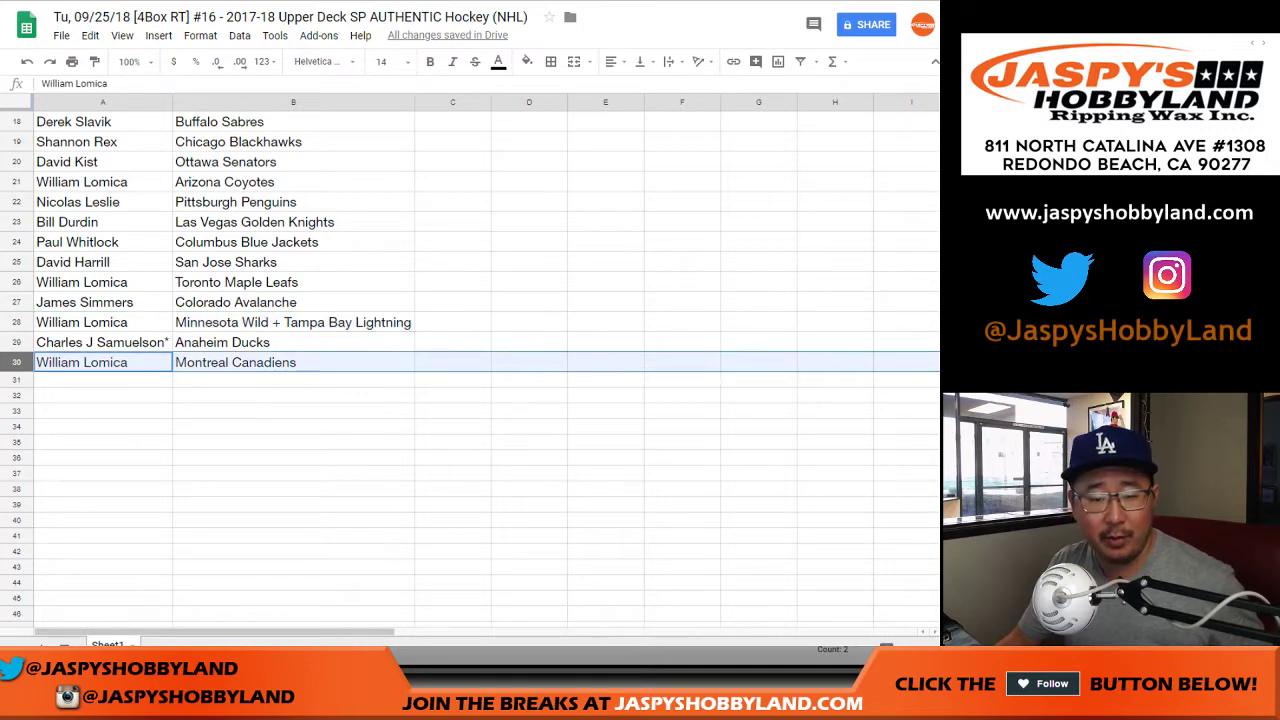
Sort the sheet by the team names in column B, A → Z
scroll(470, 360, "up", 6)
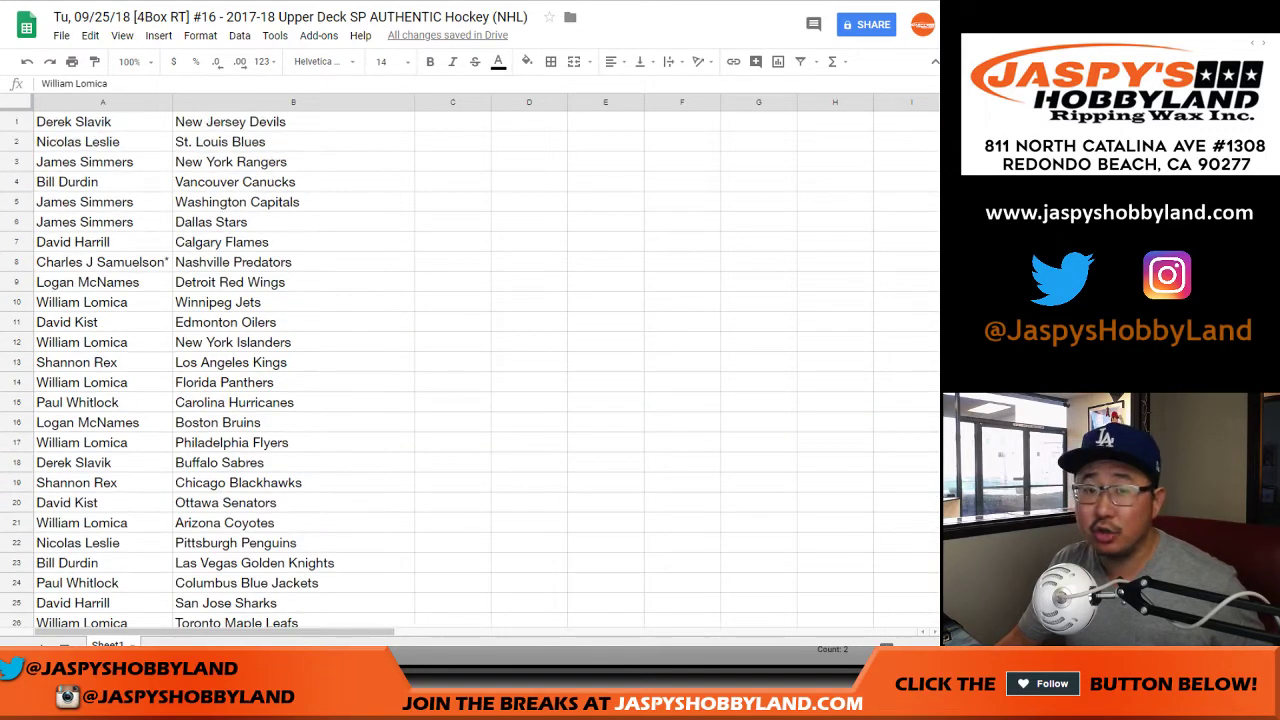
left_click(293, 102)
left_click(239, 35)
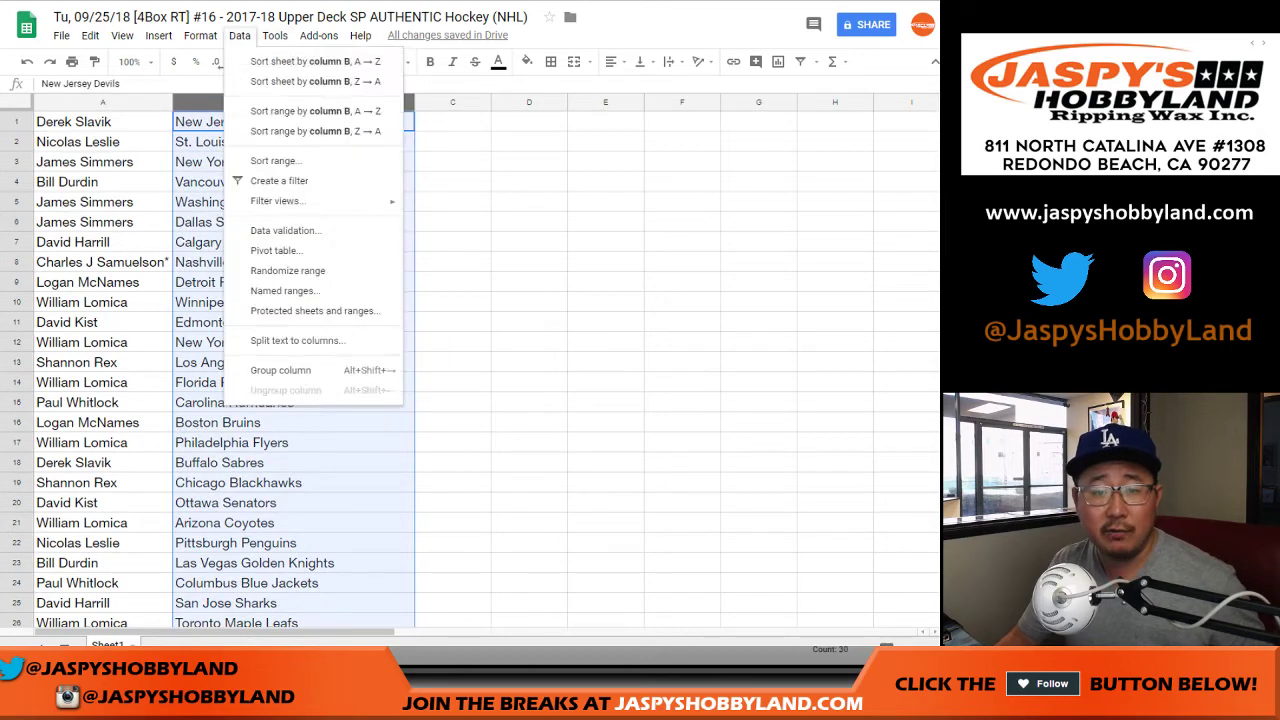
left_click(290, 61)
Apply all borders to the name and team pairings in A1:B30
left_click(102, 122)
scroll(102, 122, "down", 3)
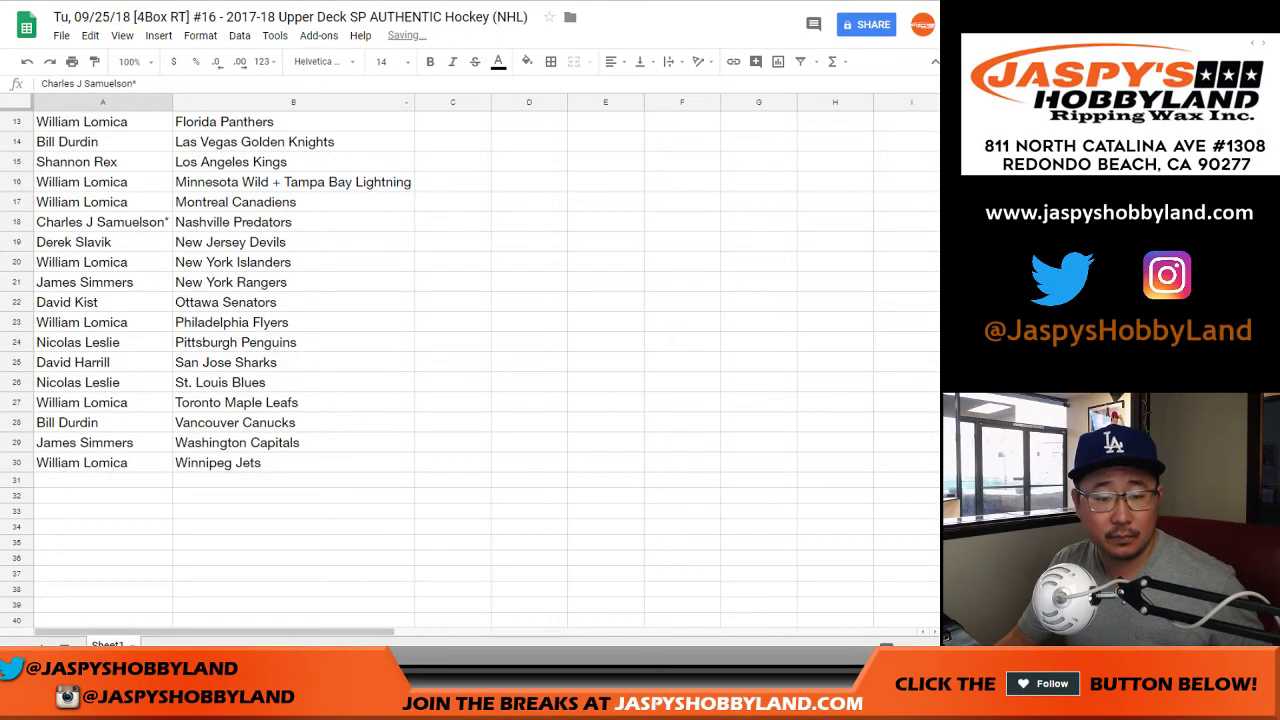
left_click(250, 463, "shift")
scroll(250, 463, "up", 3)
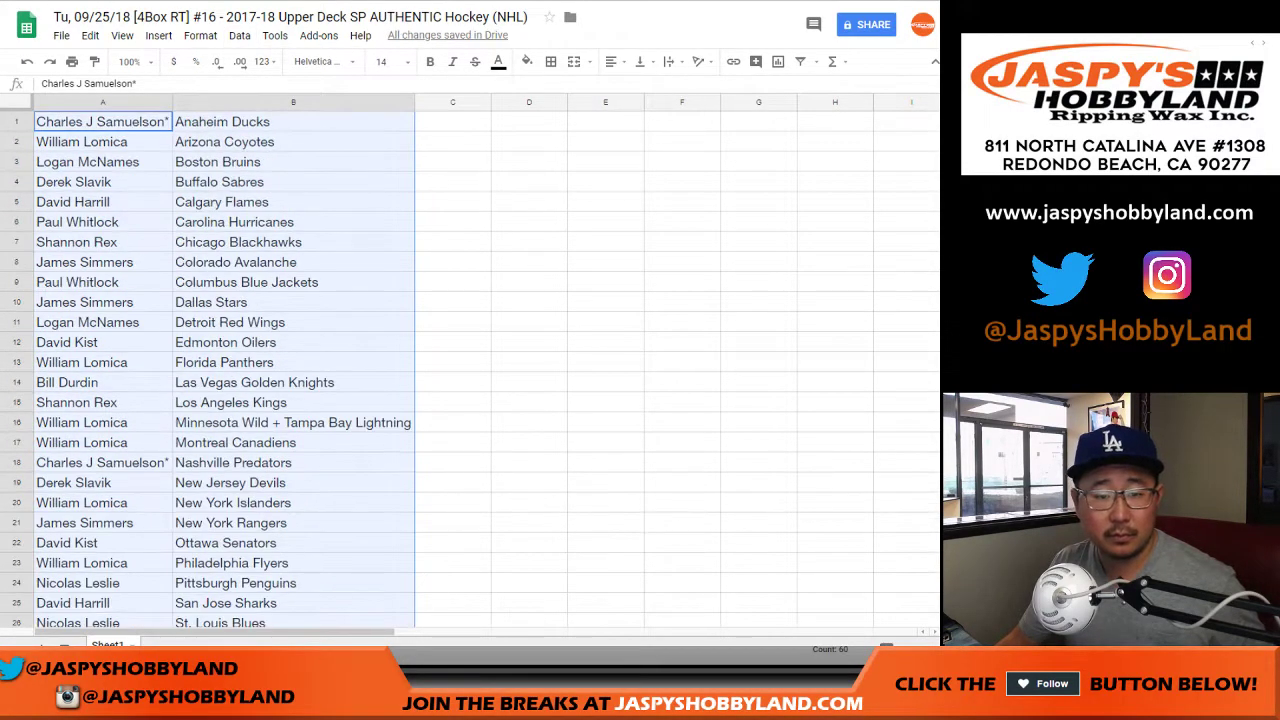
left_click(550, 61)
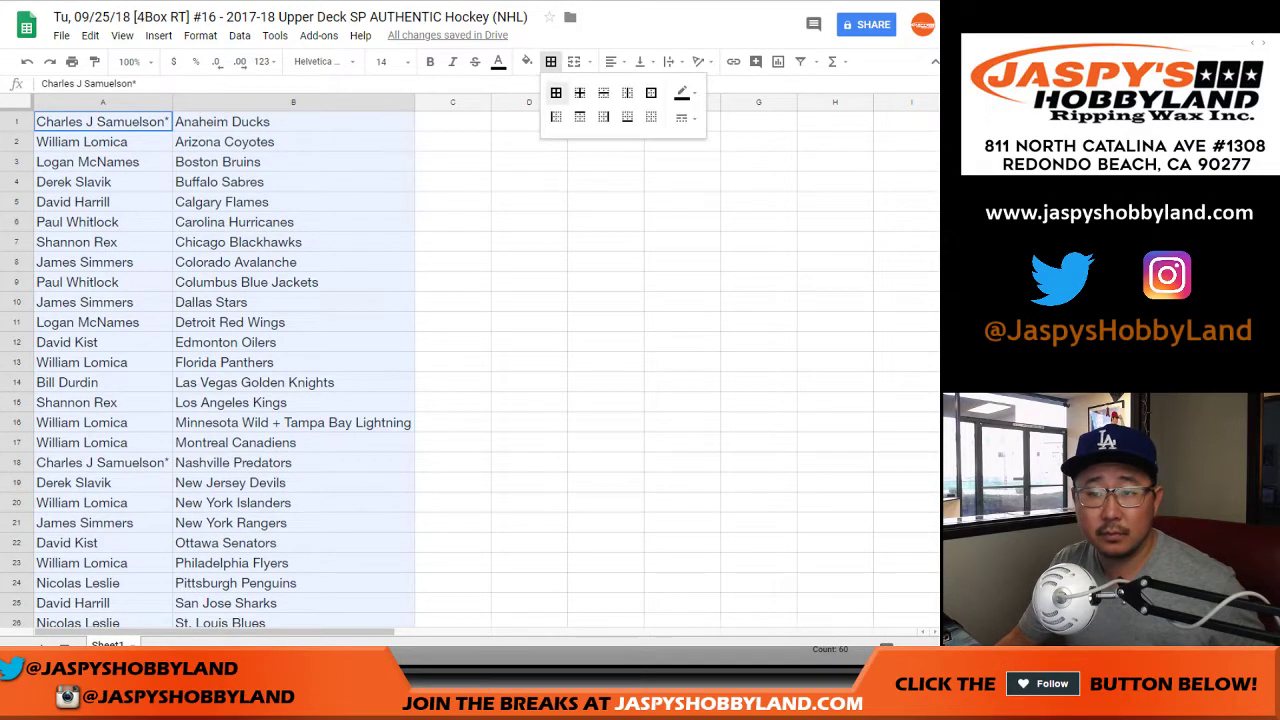
left_click(556, 92)
Set the sheet's zoom to 84% so all 30 rows fit in view
left_click(129, 61)
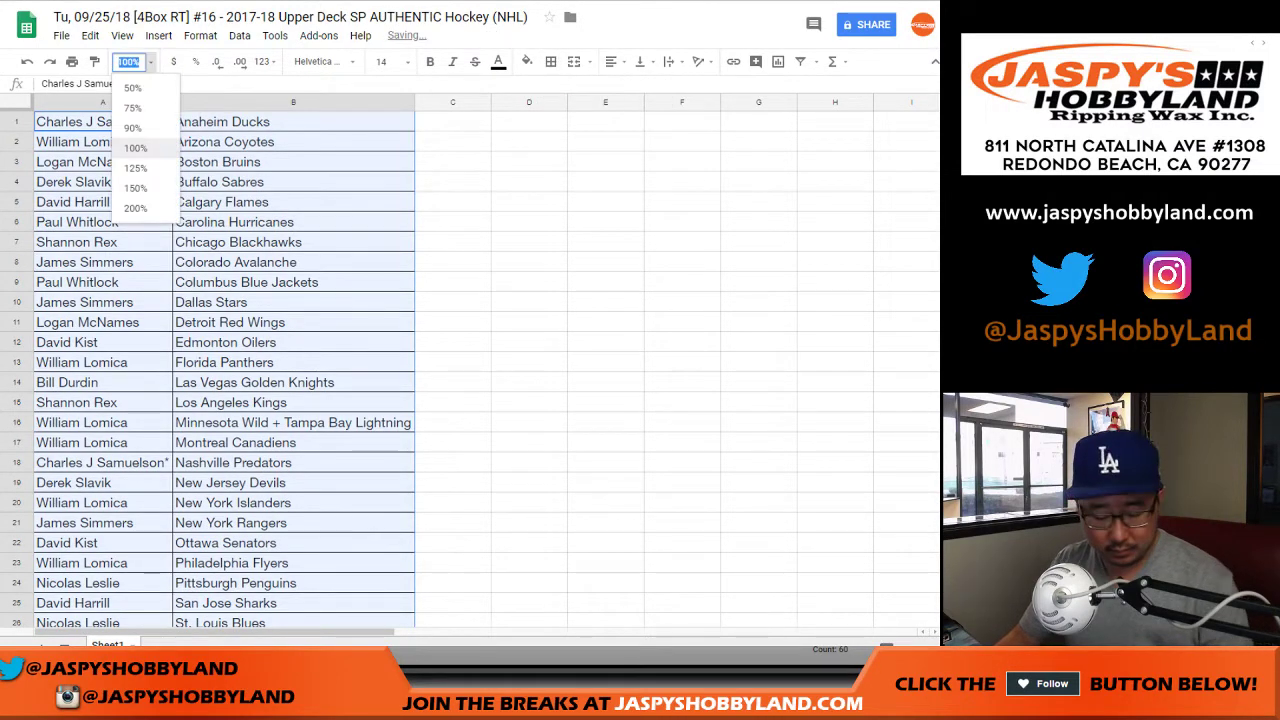
type("83")
key("Return")
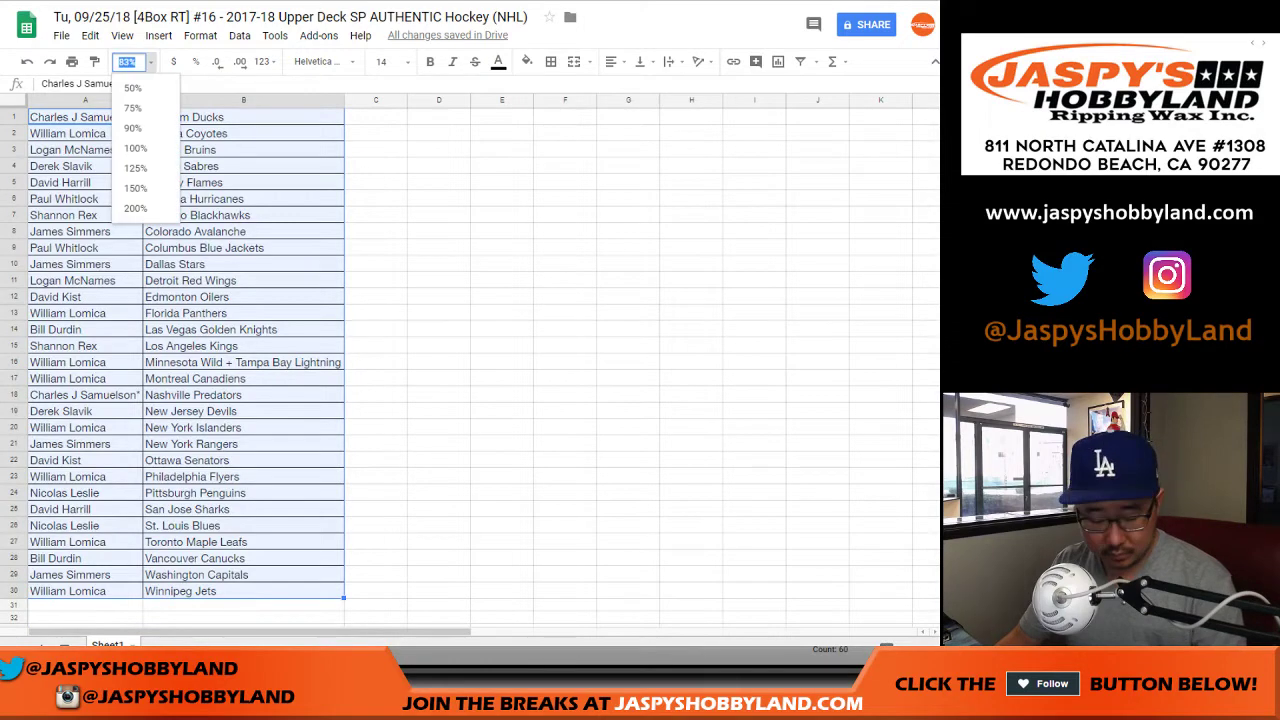
type("84")
key("Return")
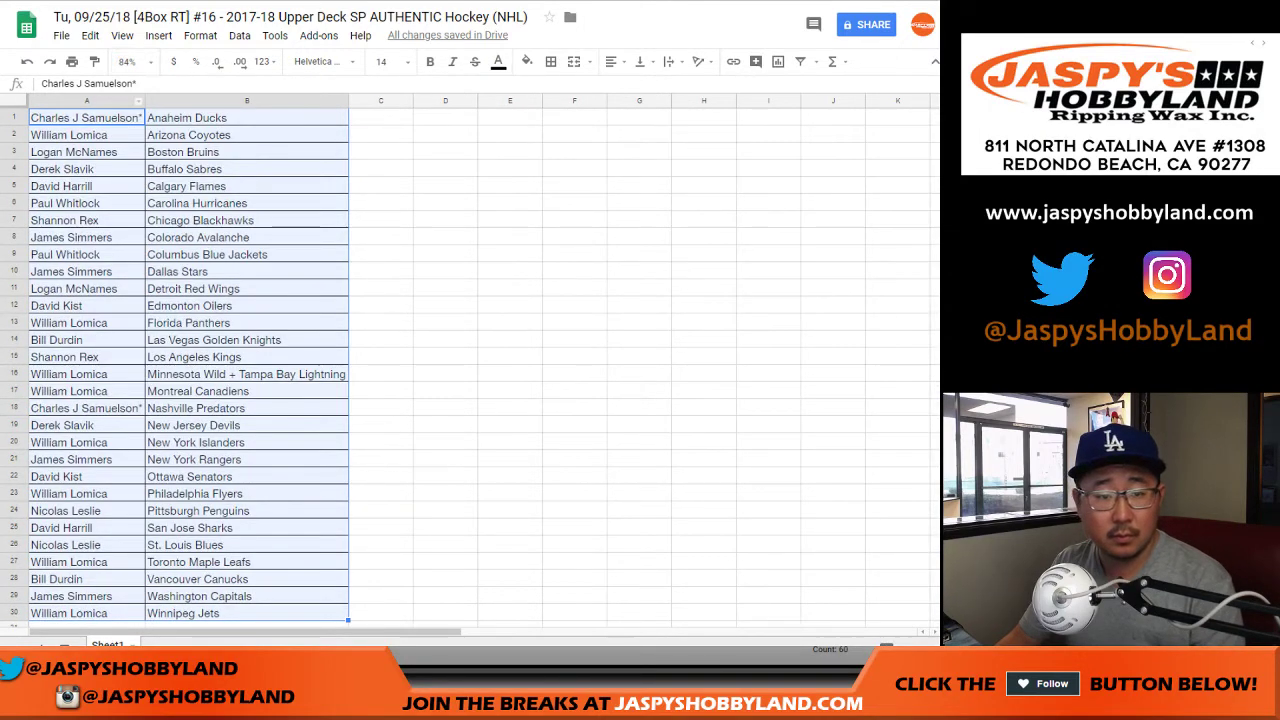
Fit the column widths across the whole sheet and center the cell contents horizontally
left_click(14, 101)
double_click(146, 101)
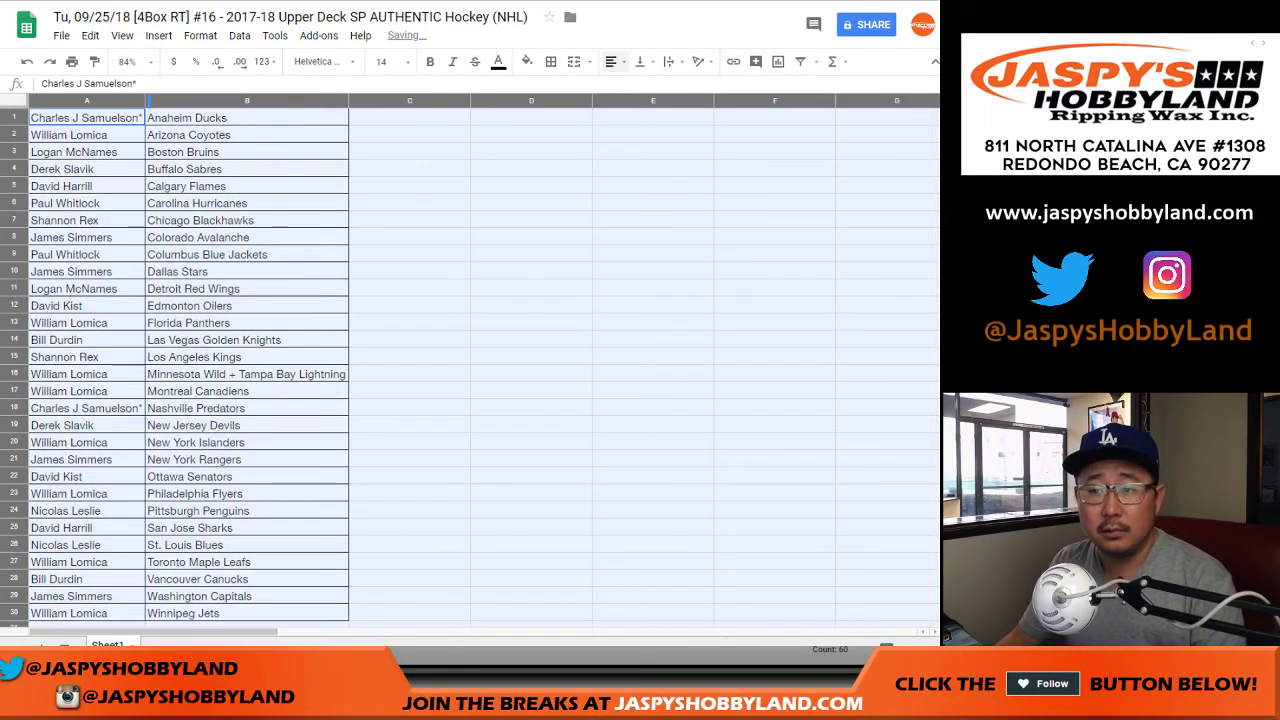
left_click(615, 61)
left_click(637, 88)
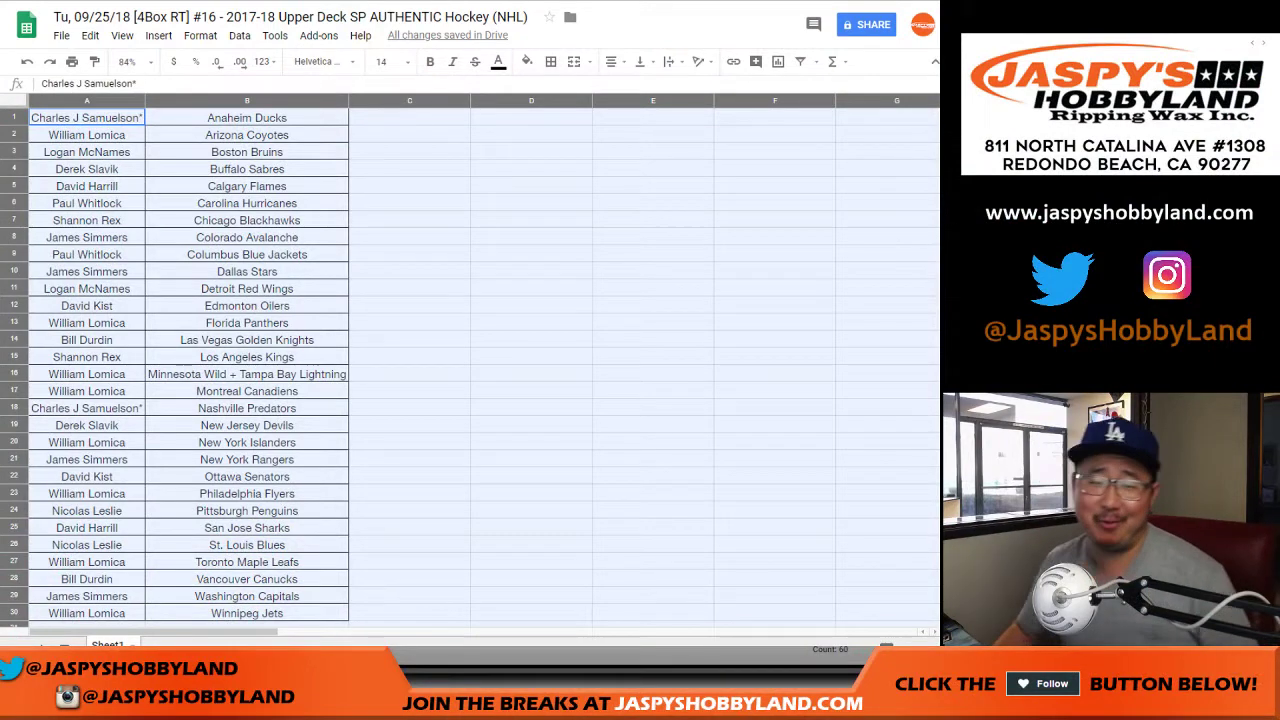
Print the current sheet in portrait orientation with the workbook title in the header
key("ctrl+p")
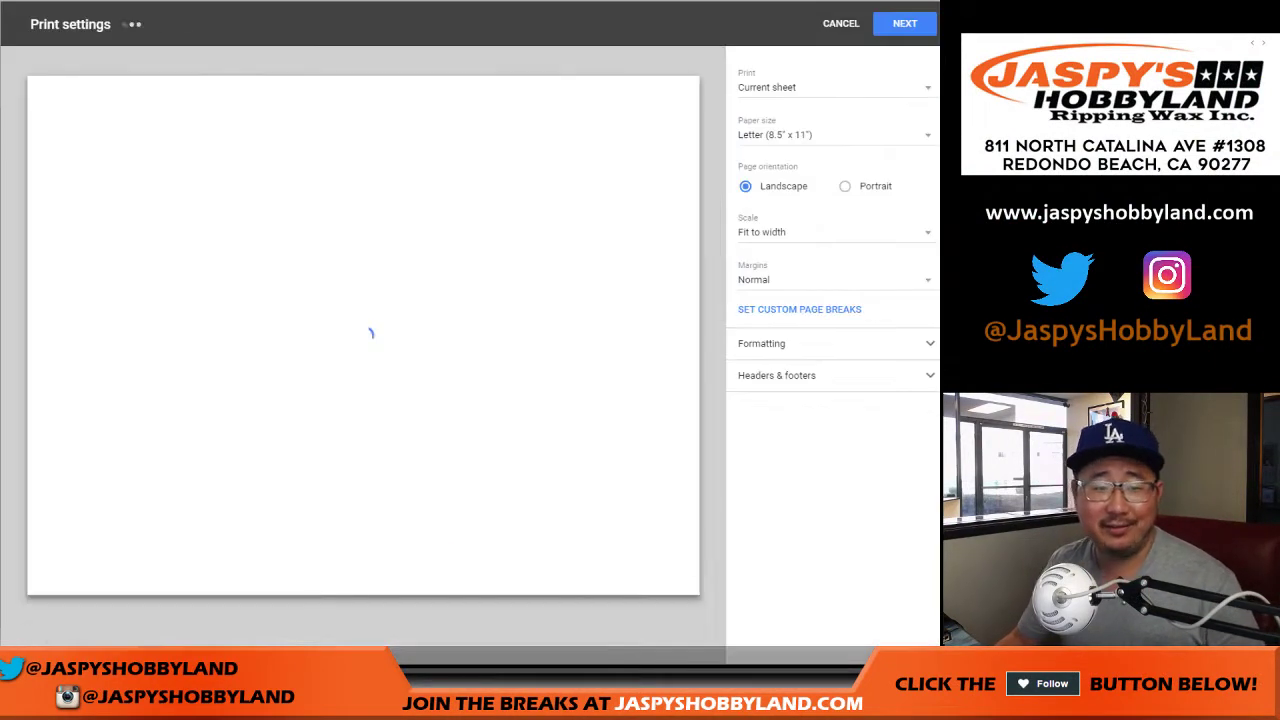
left_click(845, 186)
left_click(832, 376)
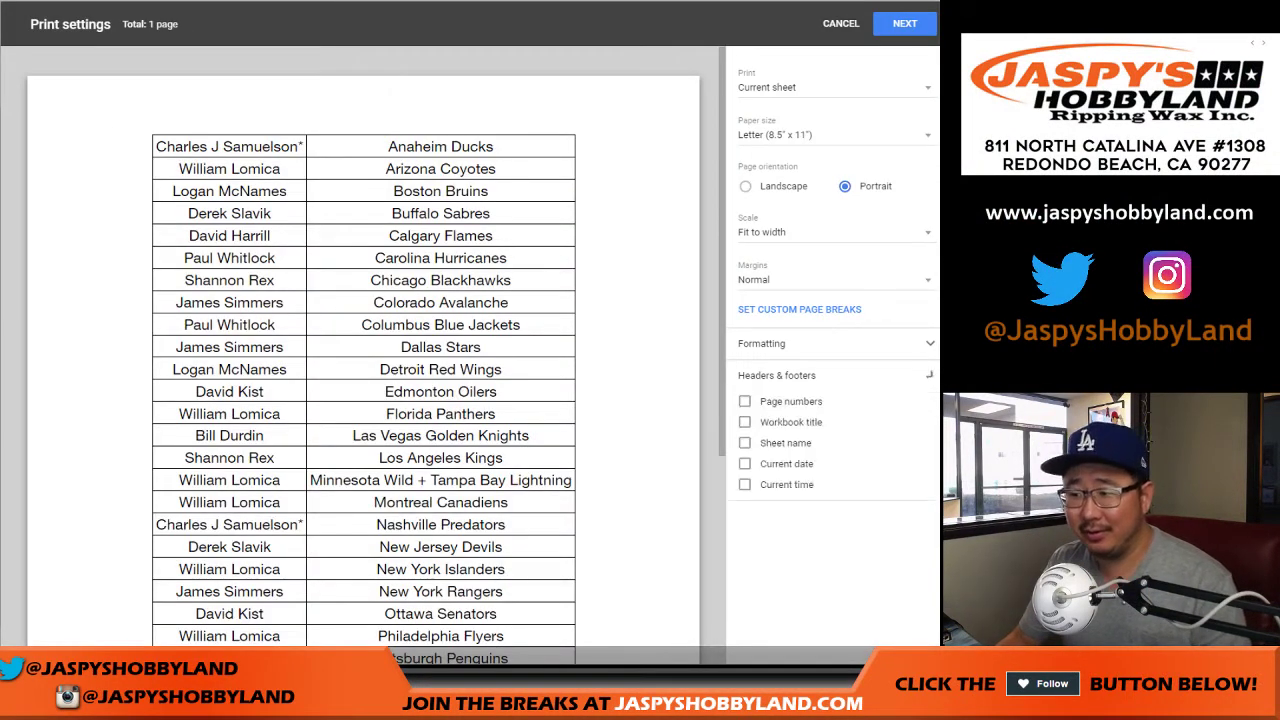
left_click(744, 422)
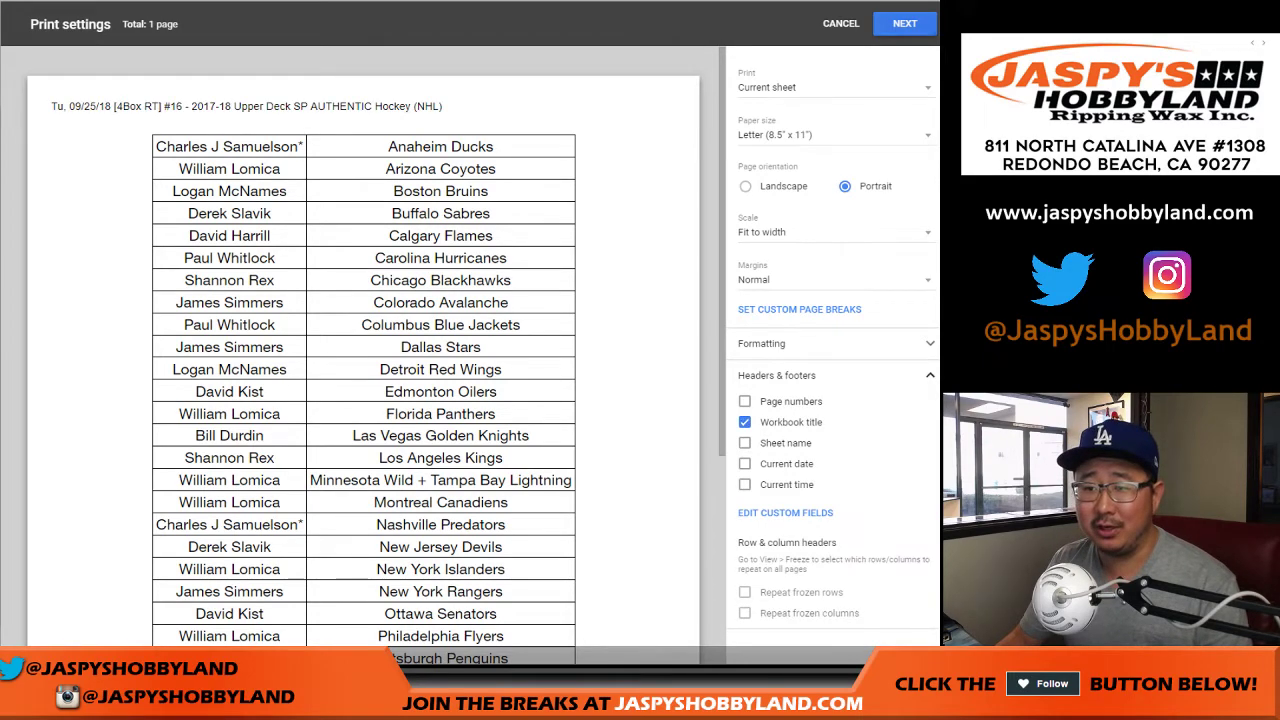
left_click(904, 23)
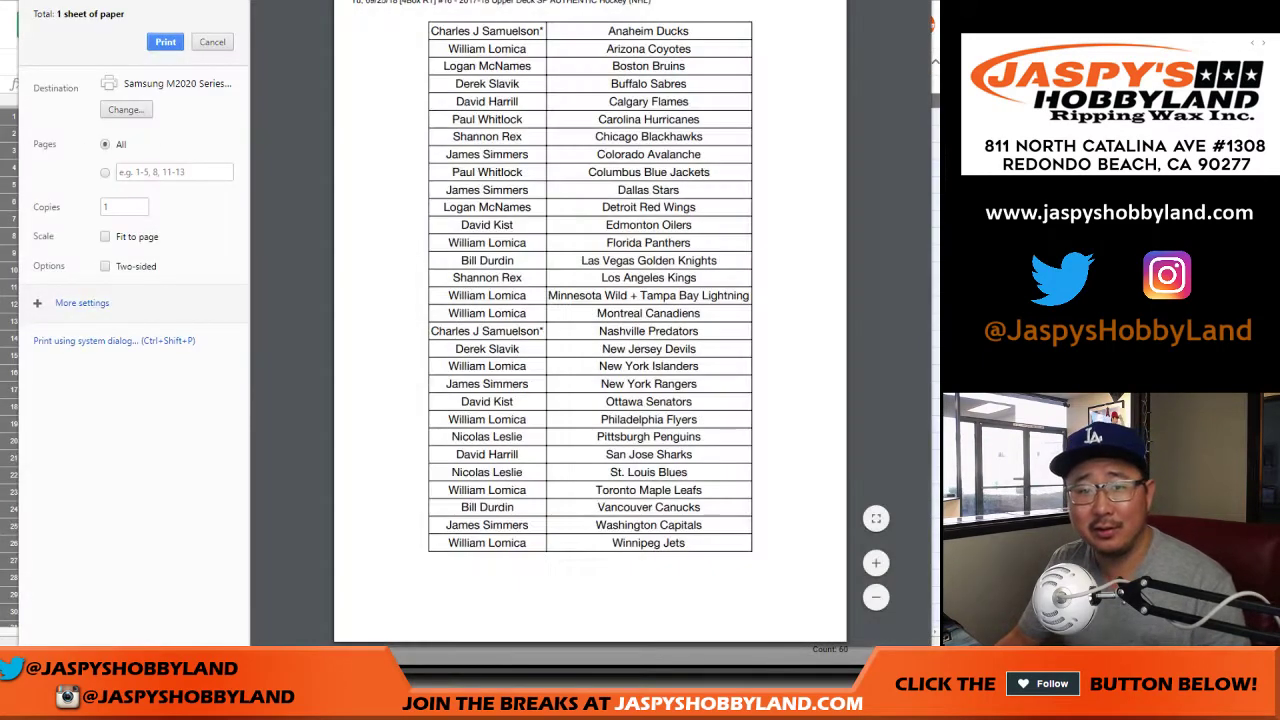
key("Return")
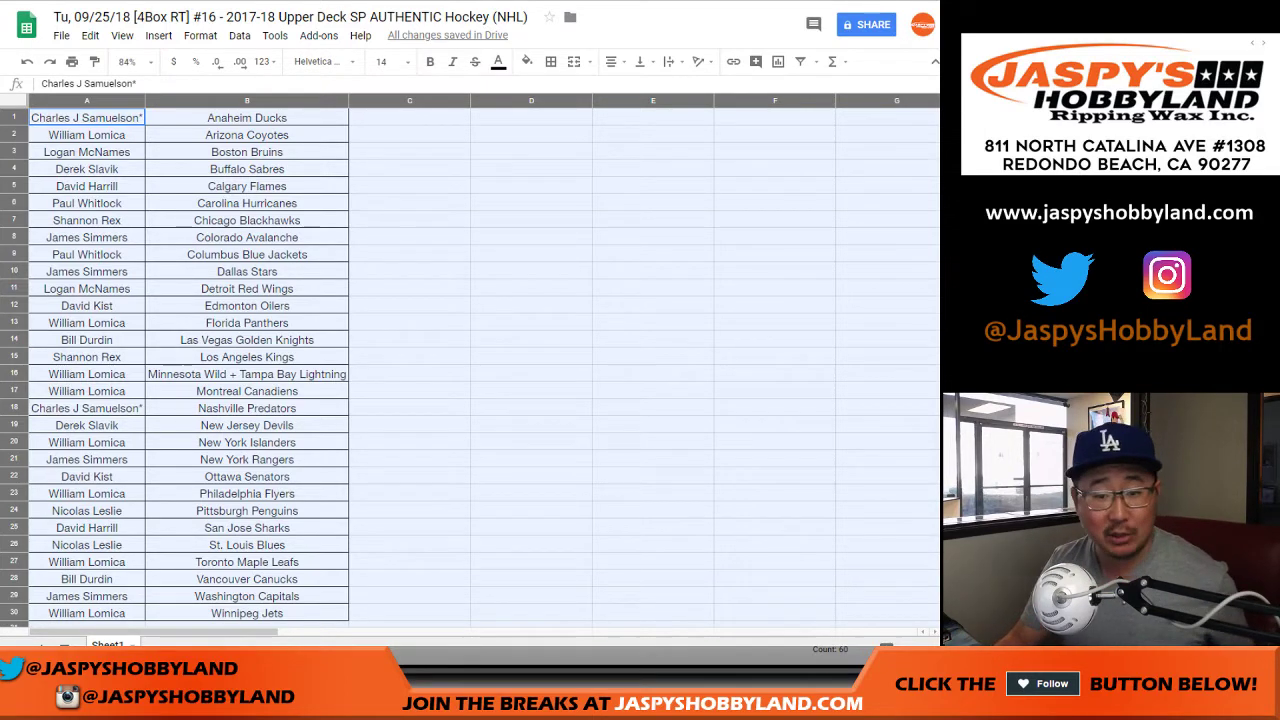
Highlight the Detroit Red Wings and Vancouver Canucks rows together to compare the two pairings, then clear the highlight
left_click(14, 288)
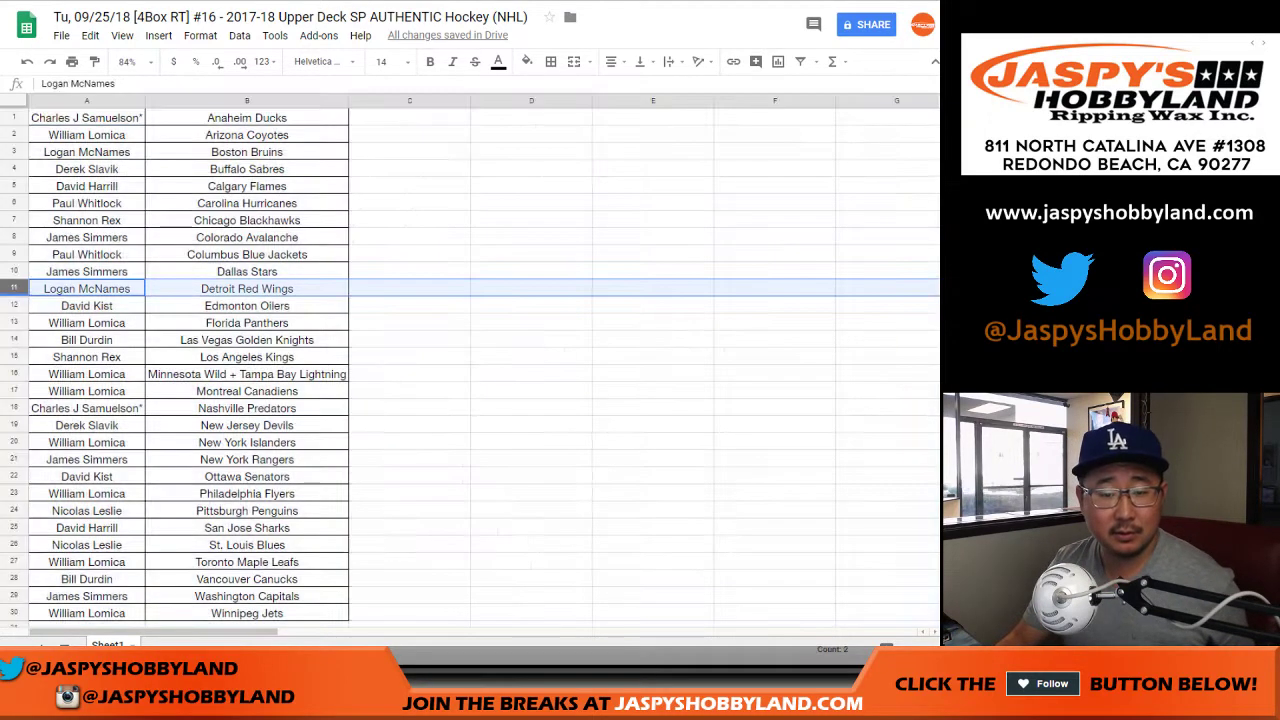
left_click(14, 579, "ctrl")
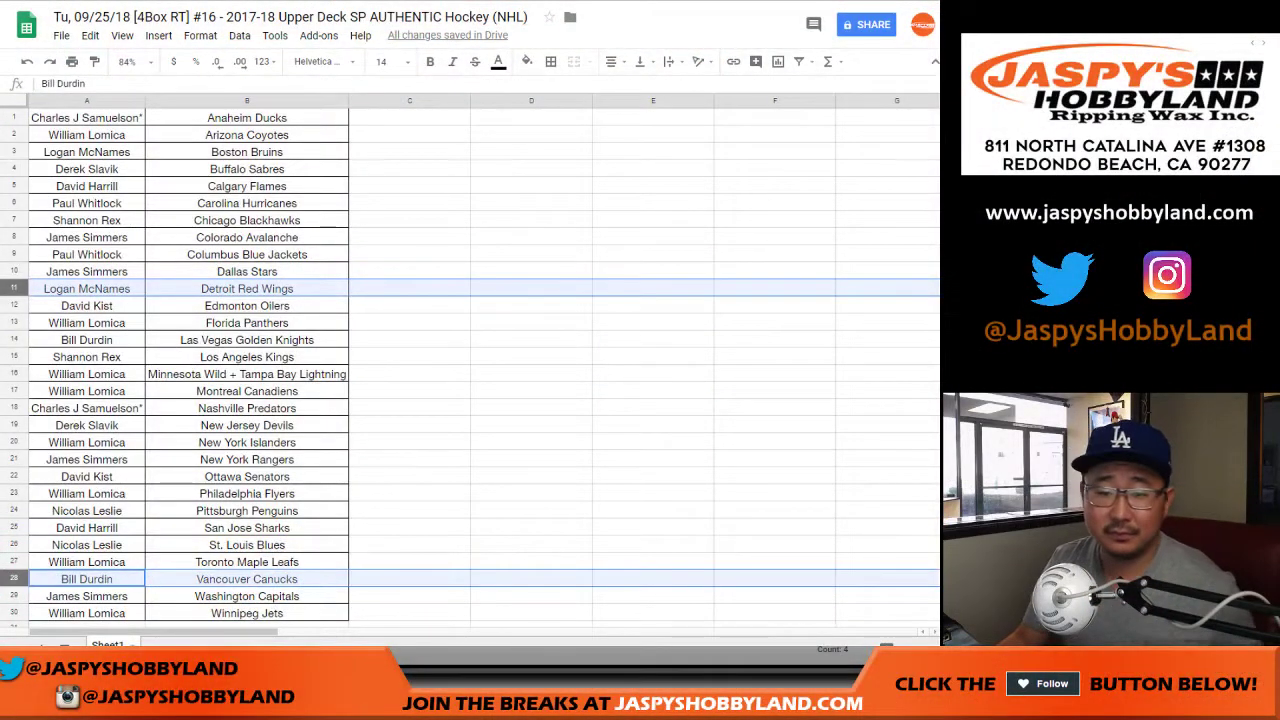
left_click(409, 118)
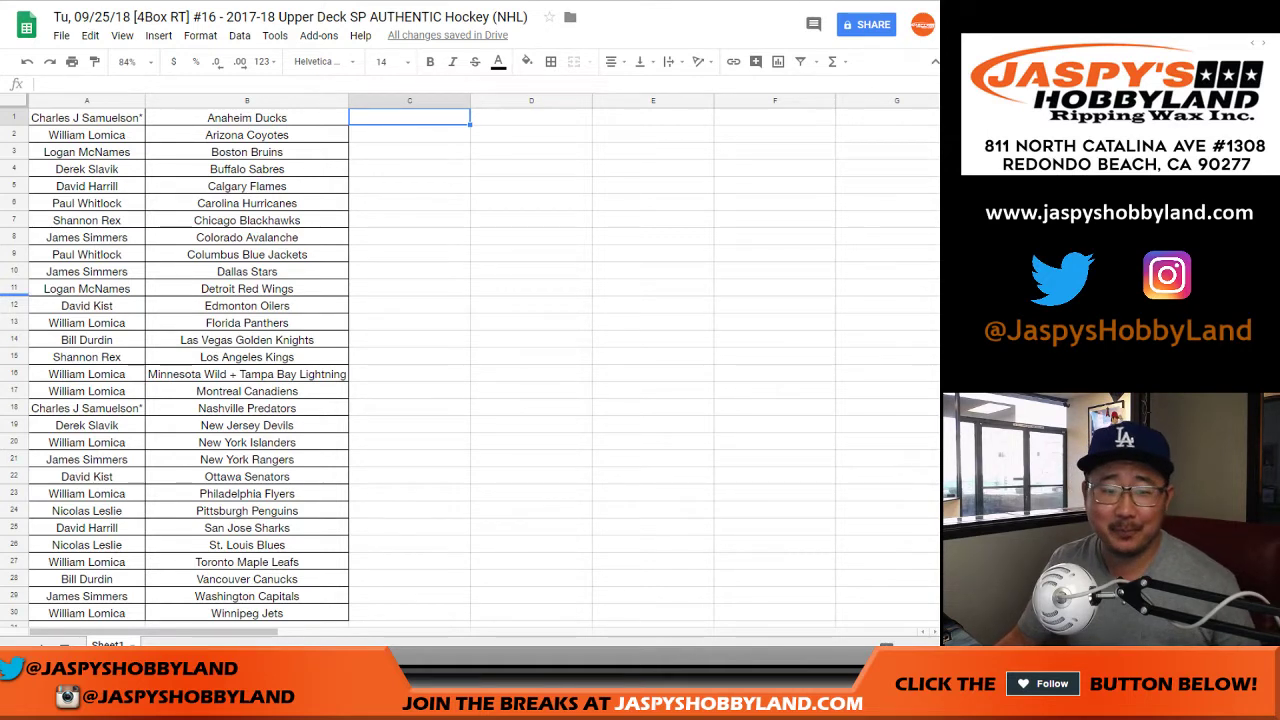
Move the participant names for Detroit Red Wings and Vancouver Canucks from A11 and A28 into C11 and C28
left_click(87, 289)
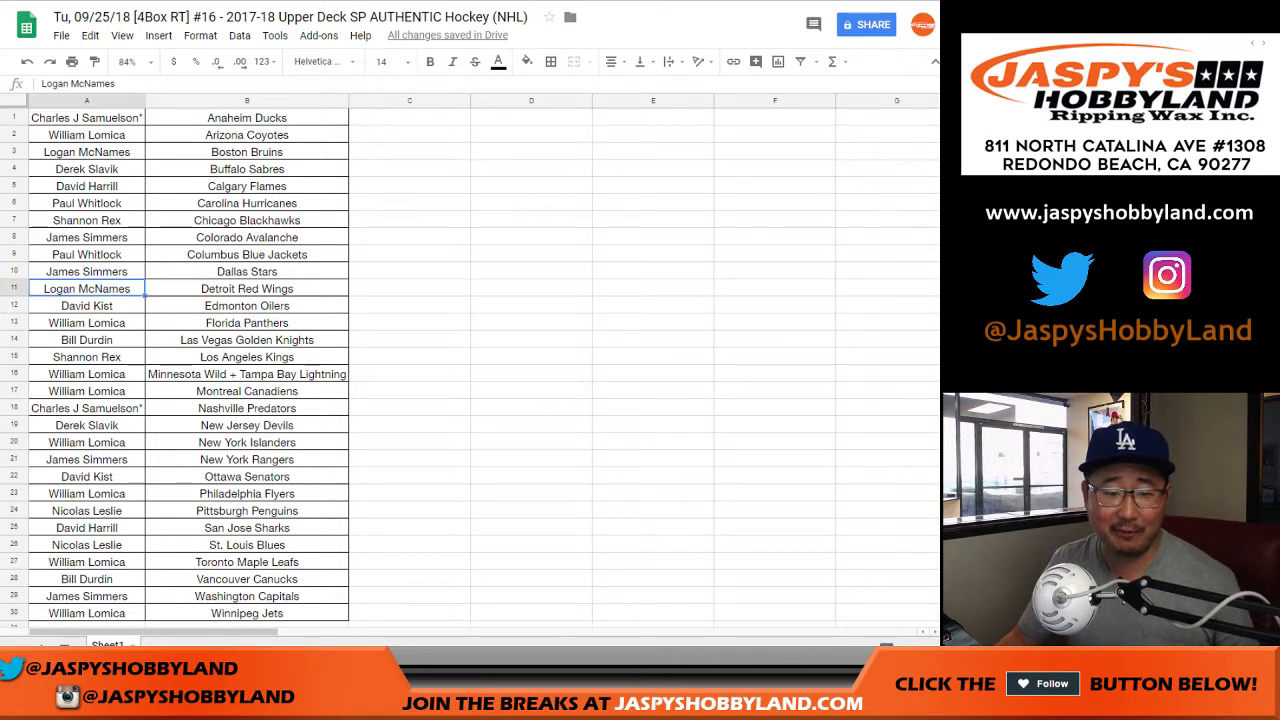
key("ctrl+x")
left_click(409, 289)
key("ctrl+v")
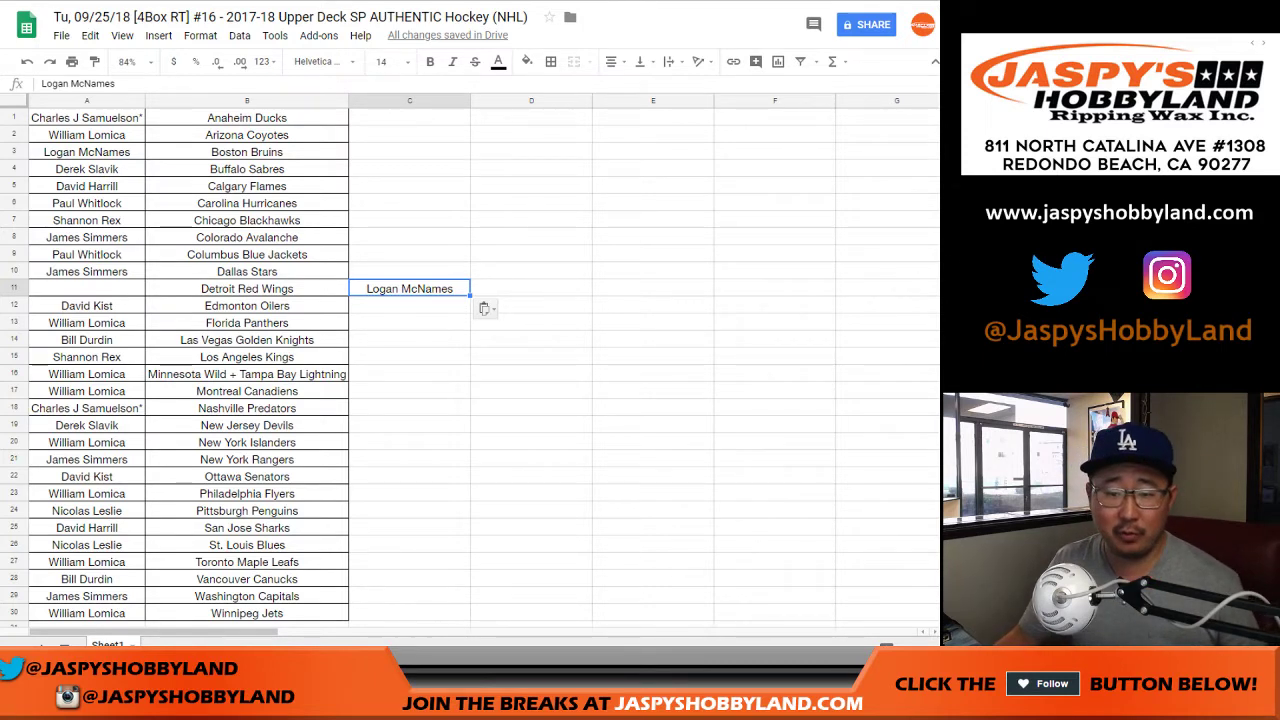
left_click(87, 579)
key("ctrl+x")
left_click(409, 579)
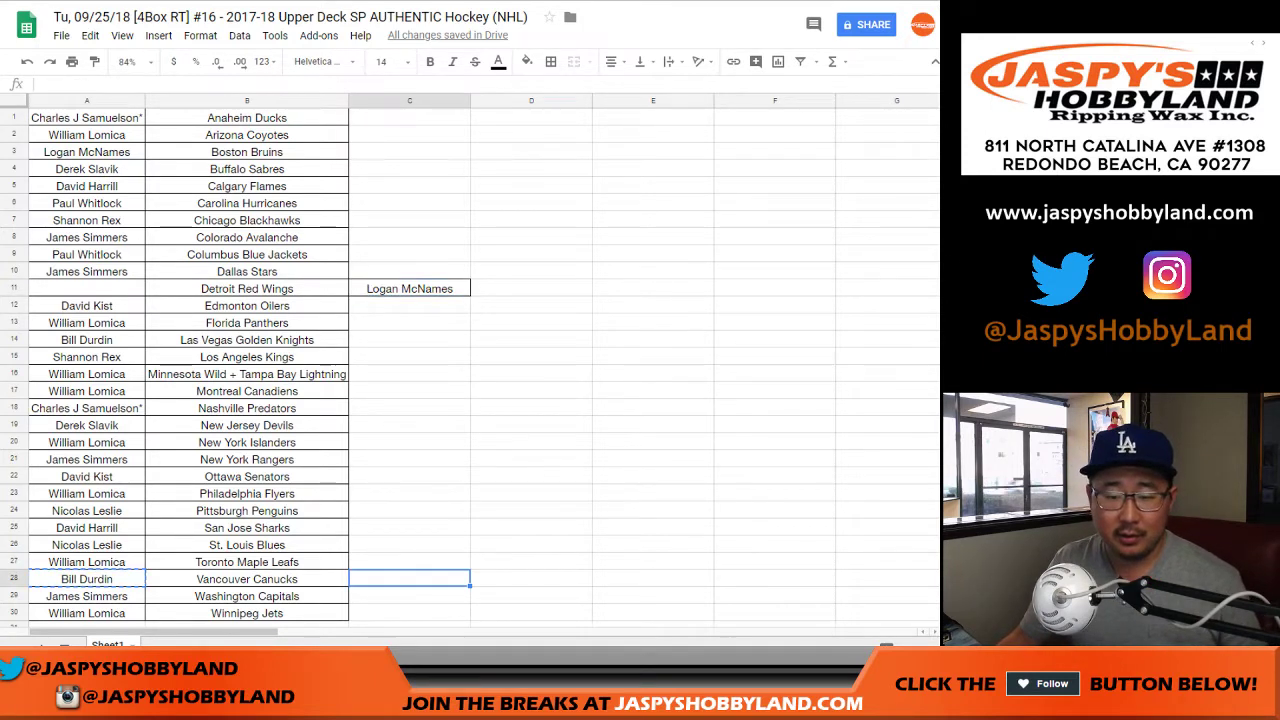
key("ctrl+v")
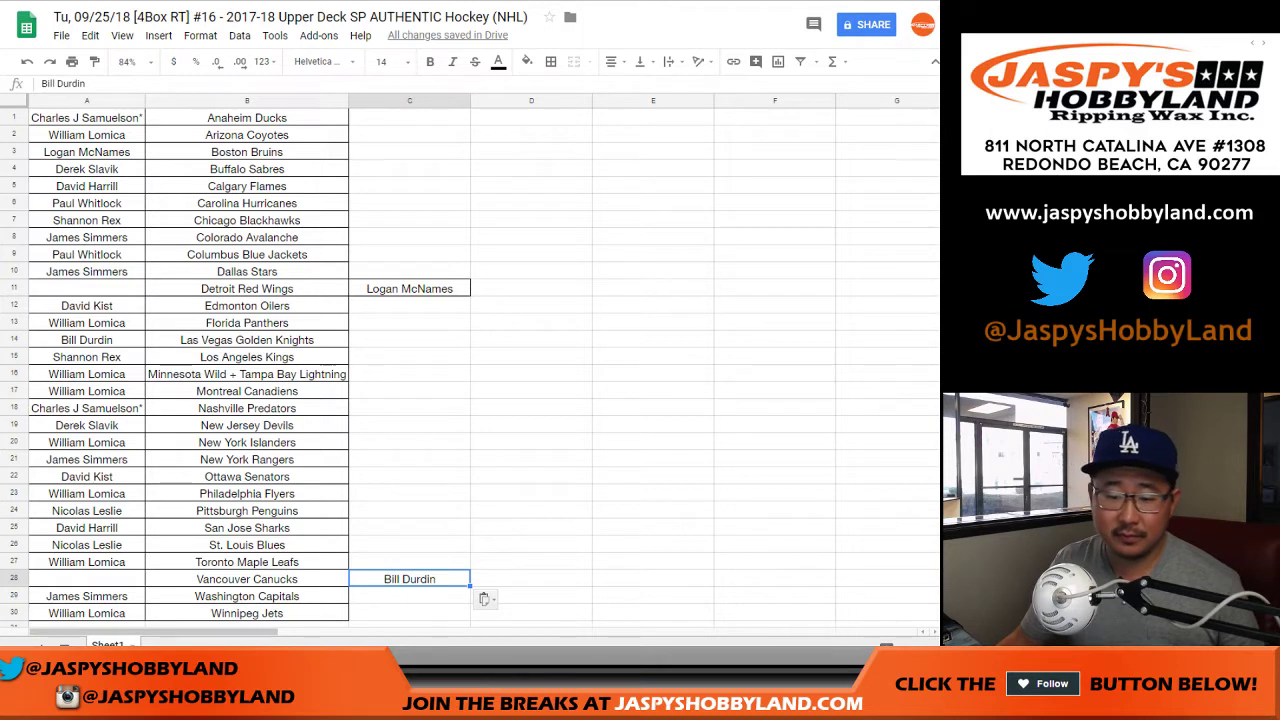
Swap the two participants by moving the name in C28 to A11 and the name in C11 to A28
left_click(87, 289)
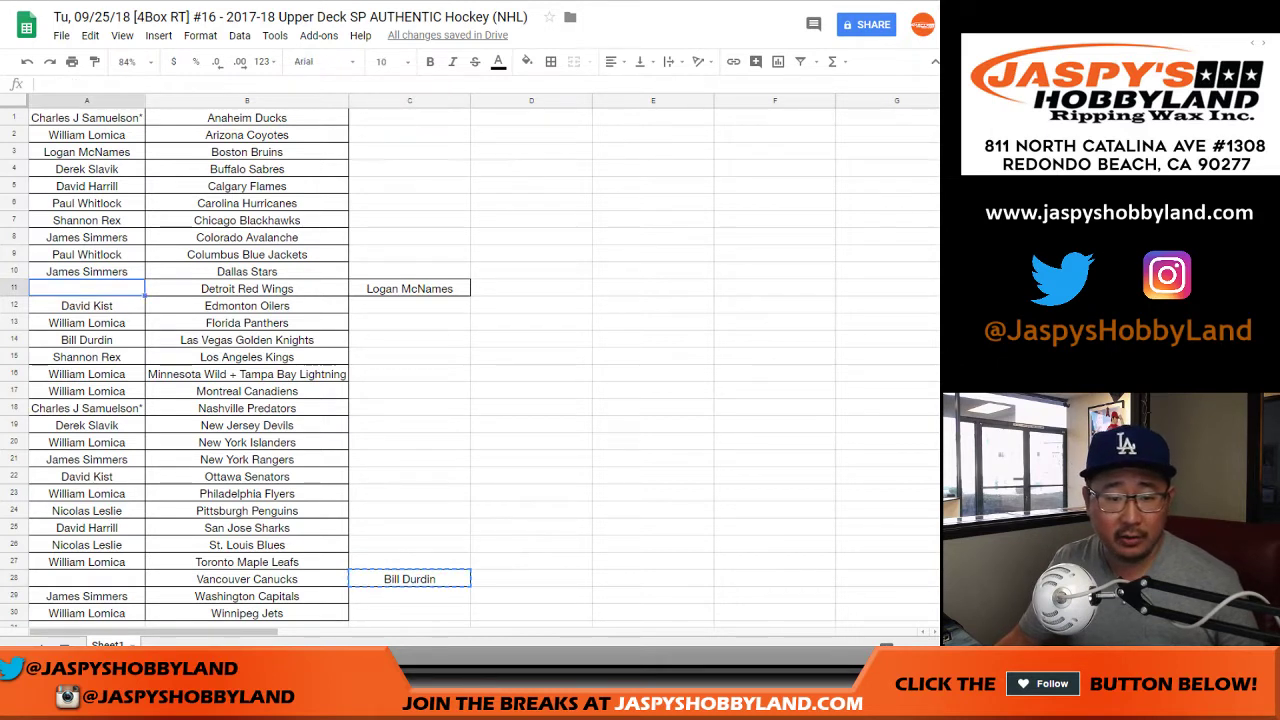
key("ctrl+v")
left_click(409, 289)
key("ctrl+x")
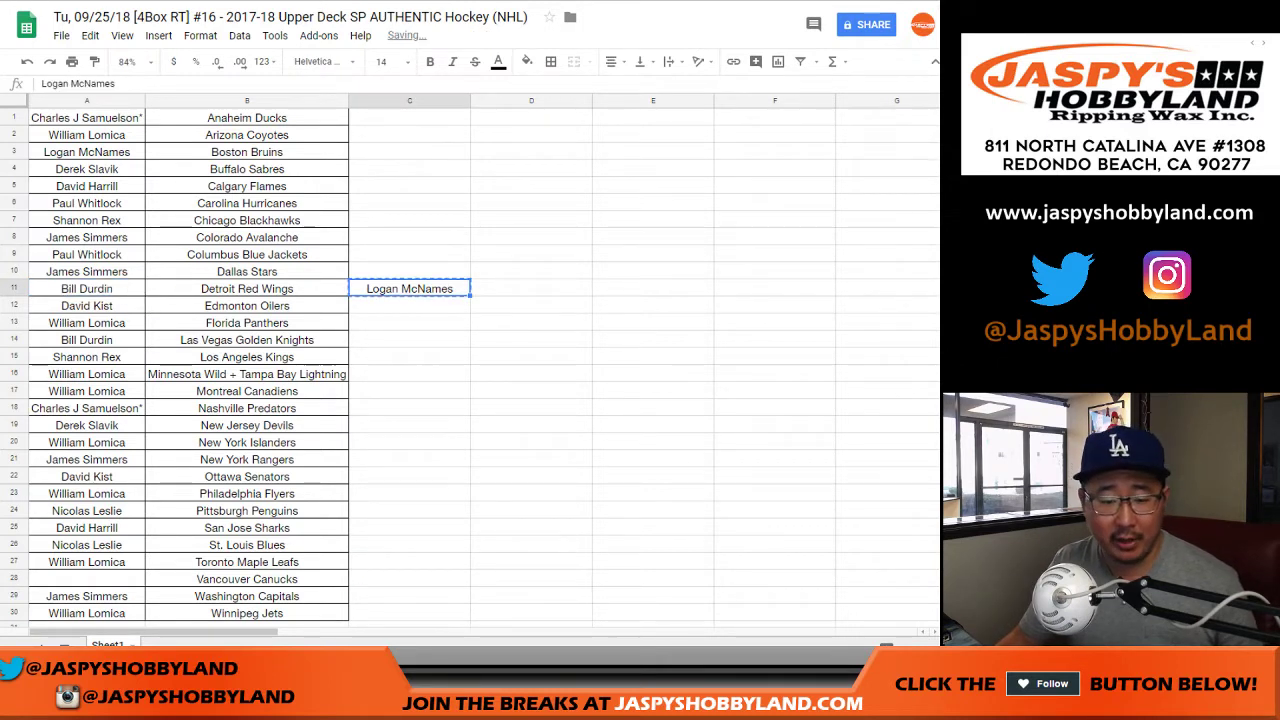
left_click(87, 579)
key("ctrl+v")
Append "-T" to the Vancouver Canucks team name in B28
double_click(247, 579)
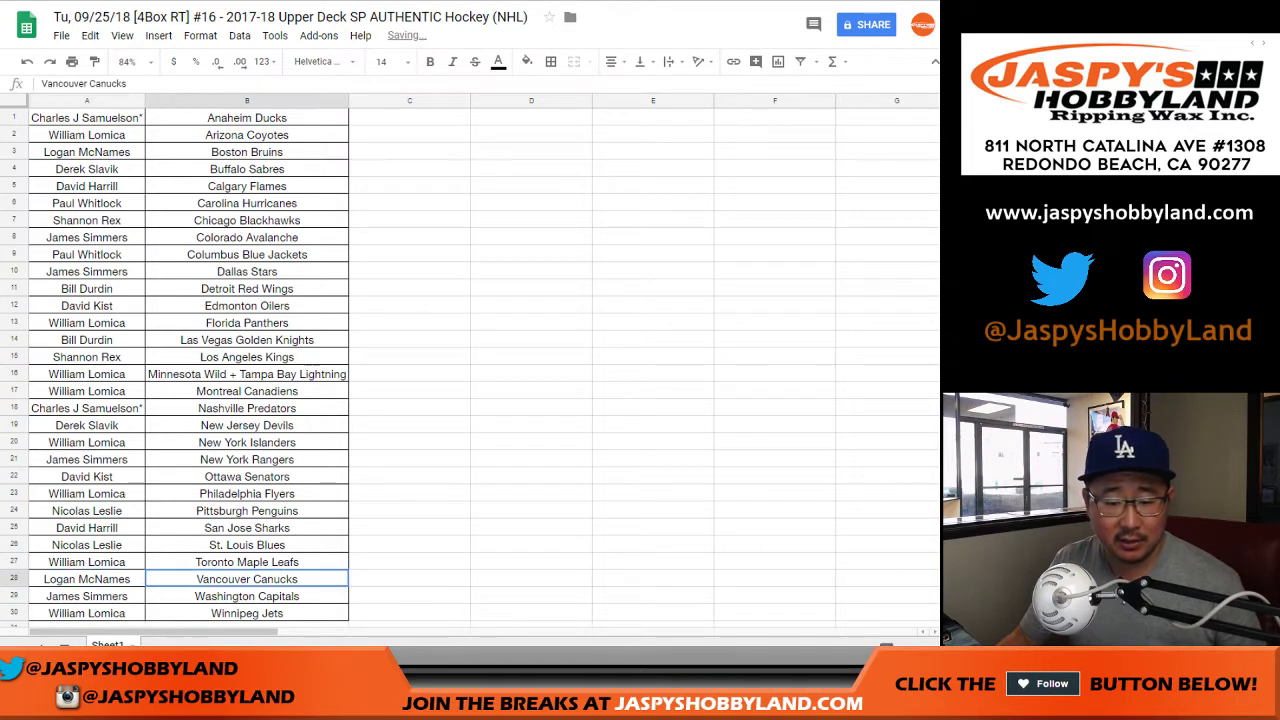
type("-T")
key("Return")
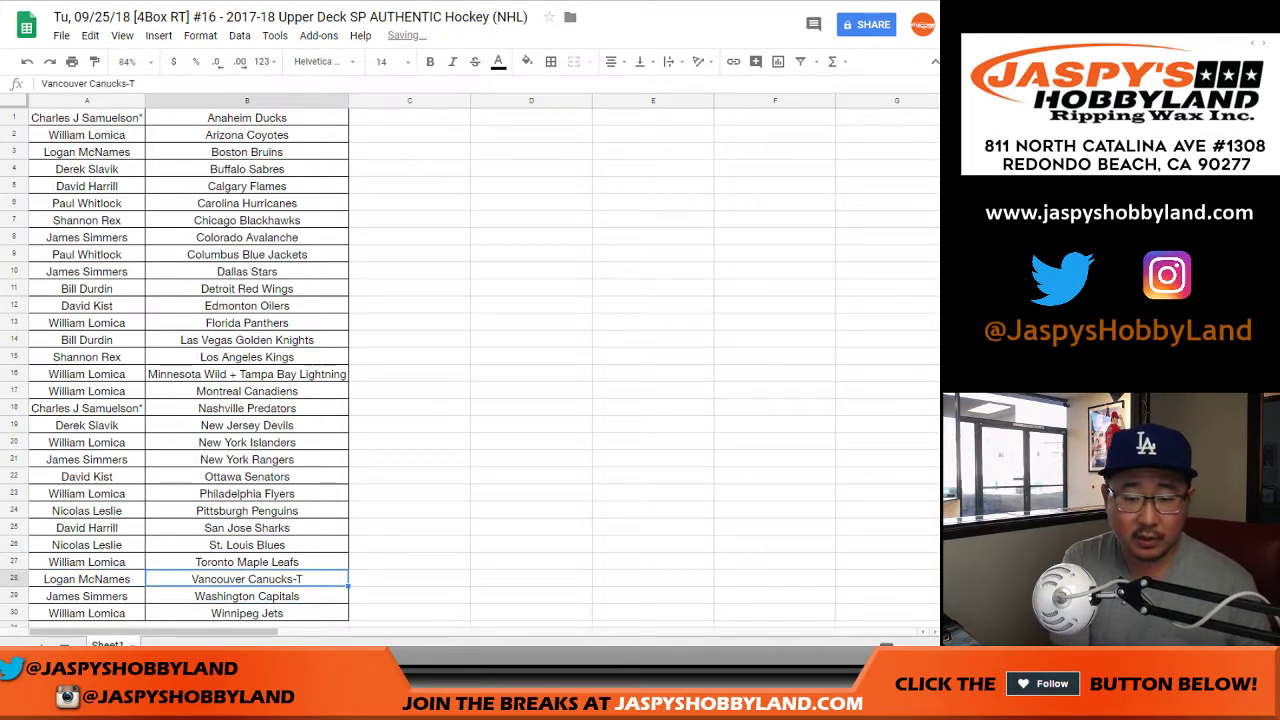
Append "-T" to the Detroit Red Wings team name in B11
key("Up")
key("Up")
key("Up")
key("Up")
key("Up")
key("Up")
key("Up")
key("Up")
key("Up")
key("Up")
key("Up")
key("Up")
key("Up")
key("Up")
key("Up")
key("Up")
key("Up")
key("Up")
key("Return")
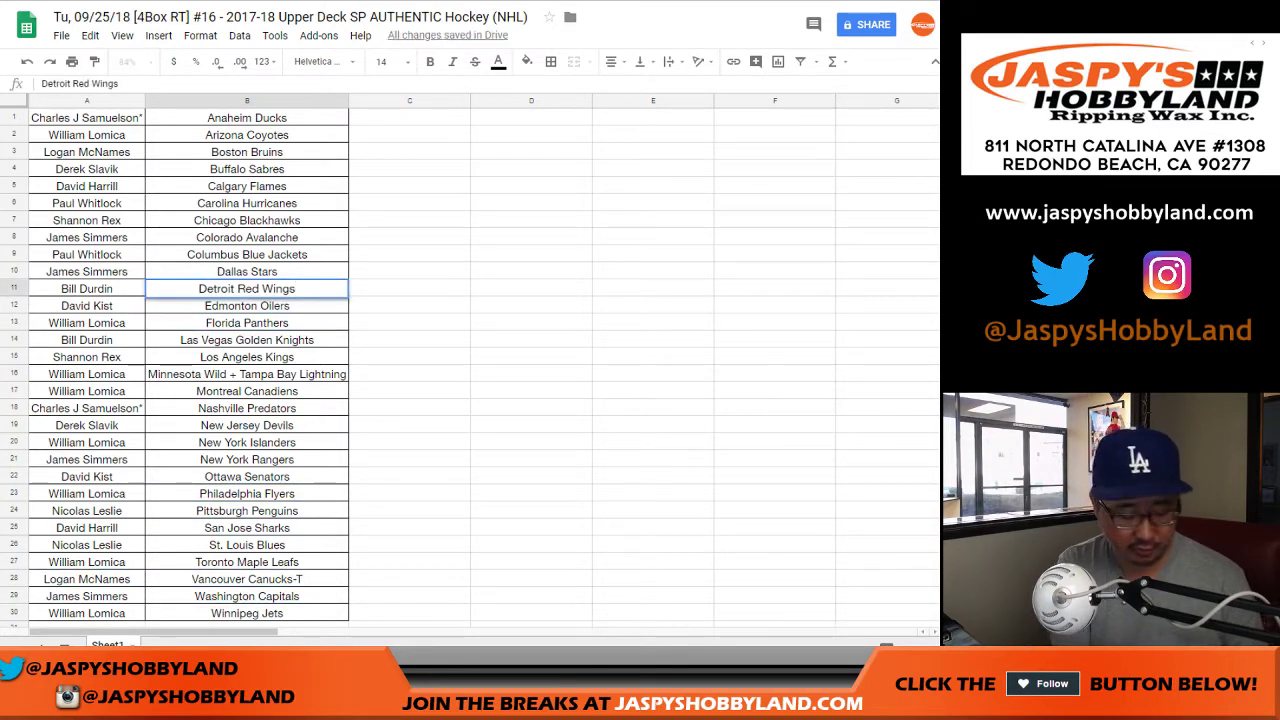
type("-T")
key("Return")
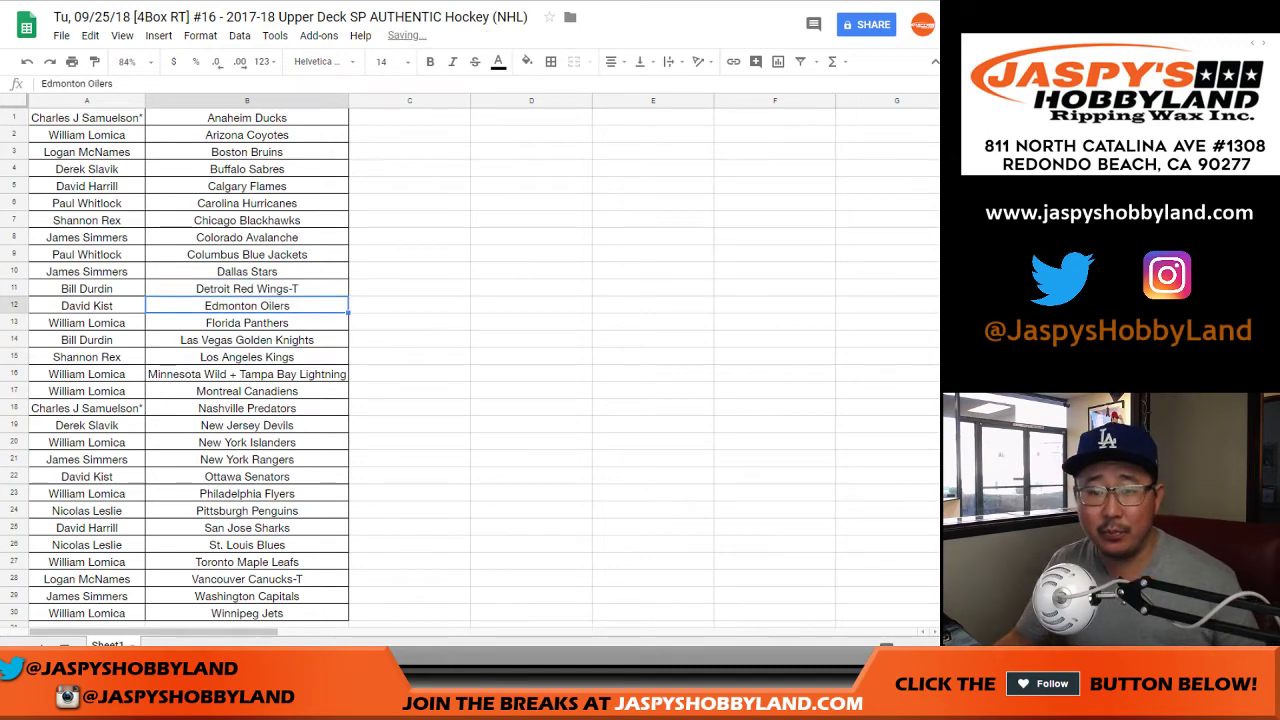
Print one copy of the updated pairings sheet
left_click(409, 118)
left_click(72, 62)
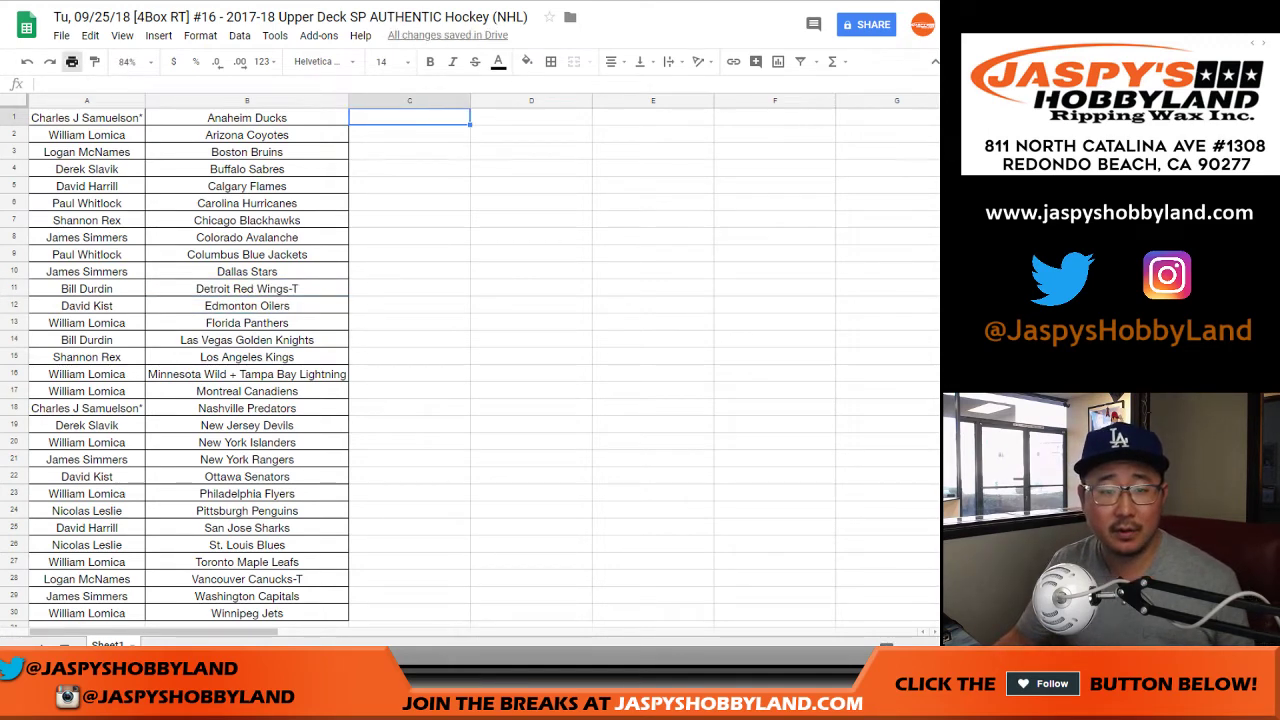
left_click(905, 23)
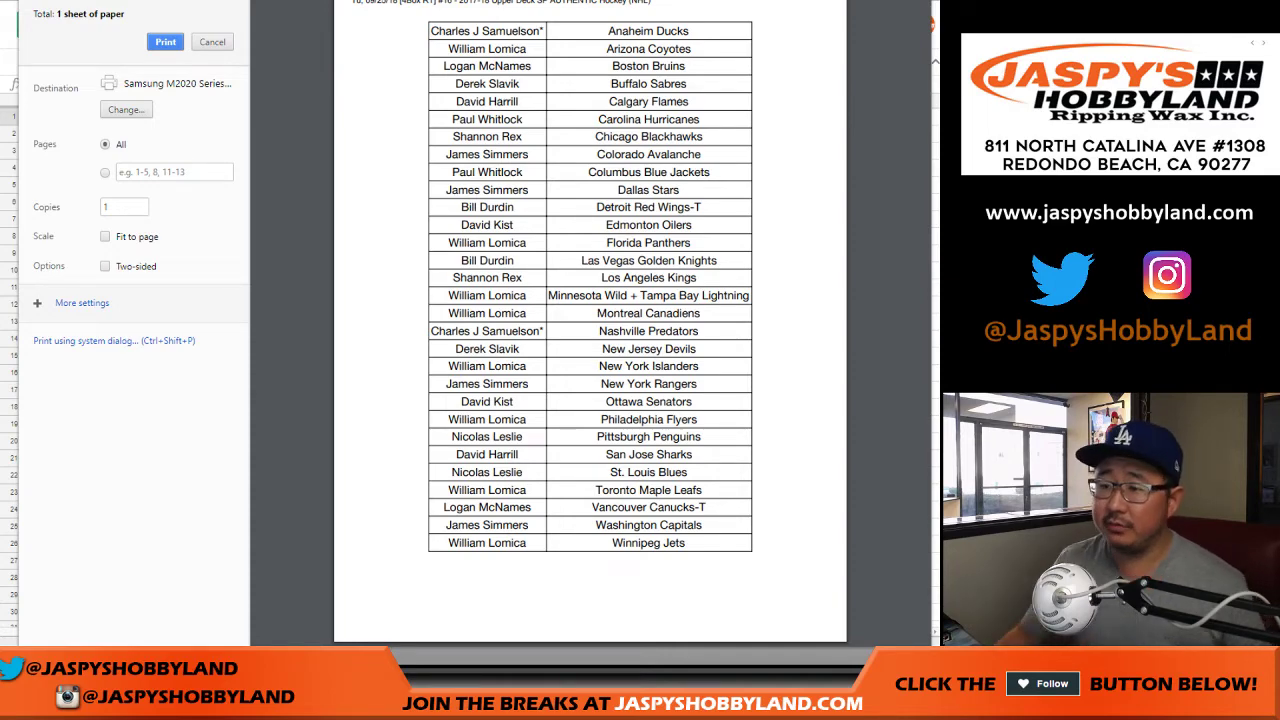
key("Return")
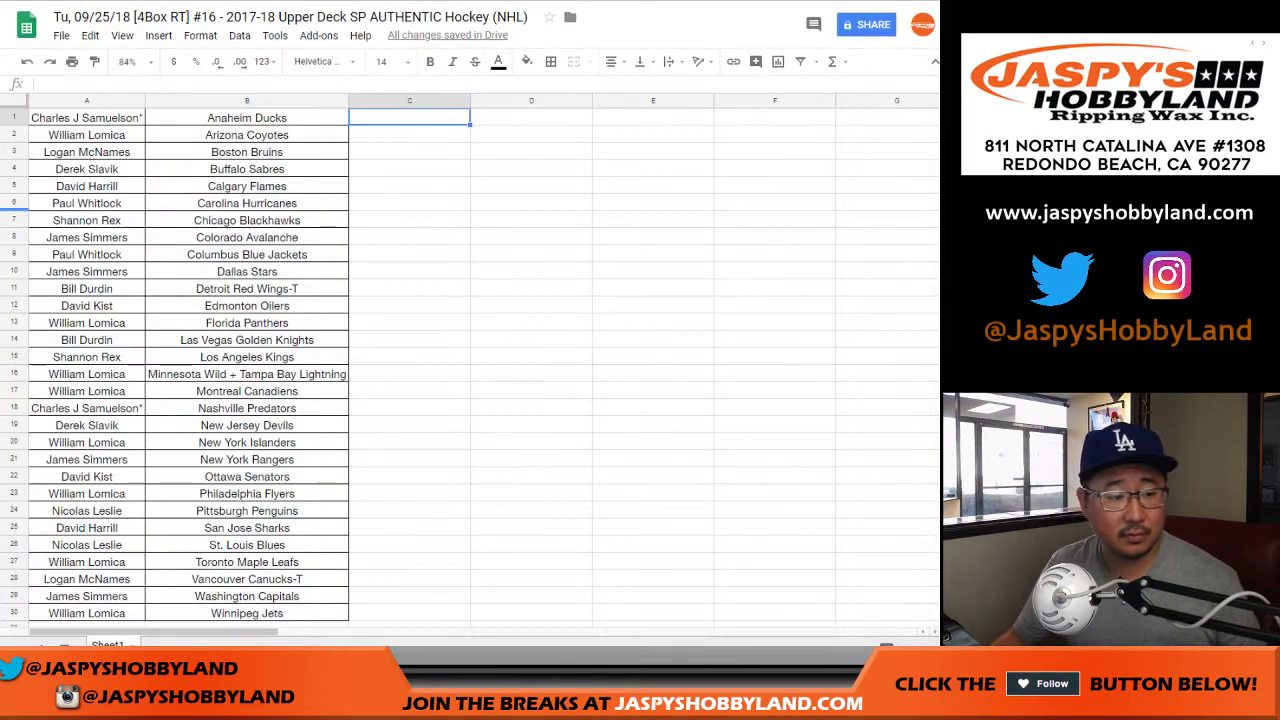